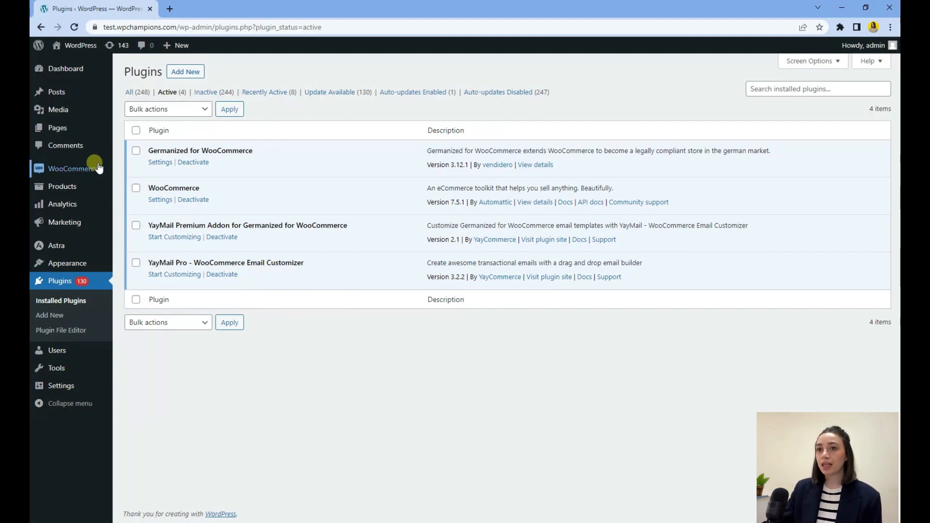
Step: Open the WooCommerce settings in a new tab and go to the Emails section
mouse_move(97, 167)
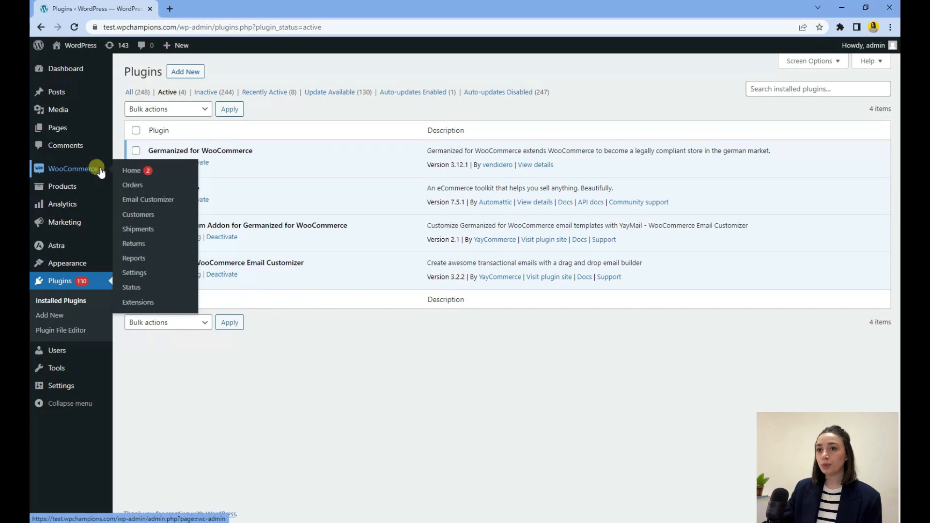
middle_click(154, 280)
click(183, 8)
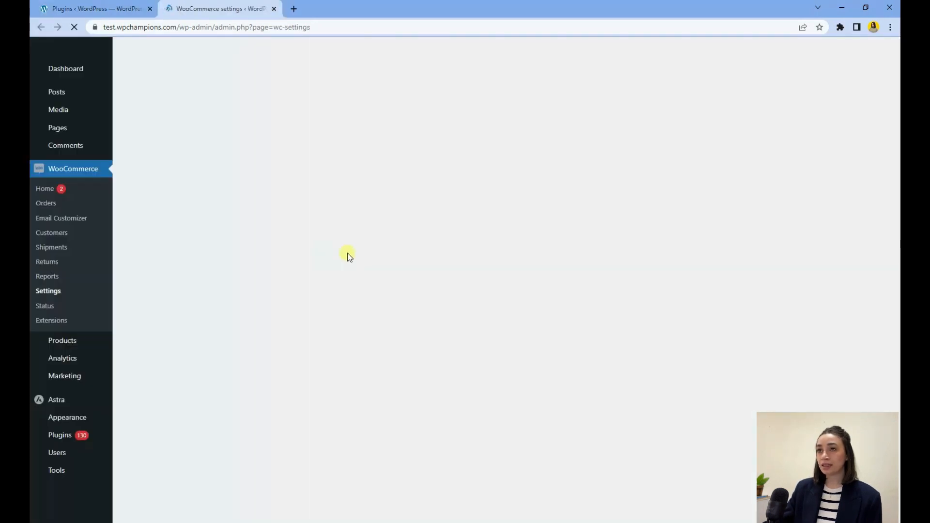
click(400, 116)
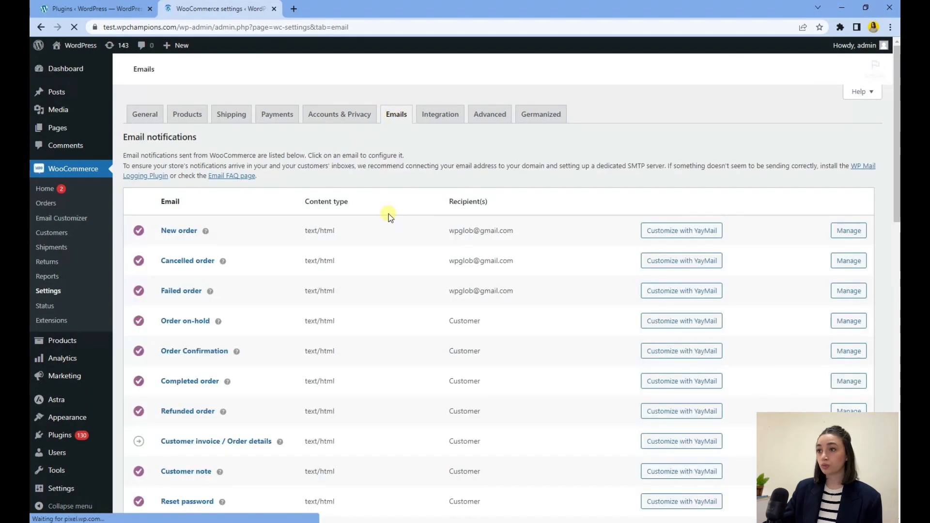
Step: Open the SEPA Direct Debit Mandate email in the YayMail customizer and switch to its tab
scroll(321, 186, down, 9)
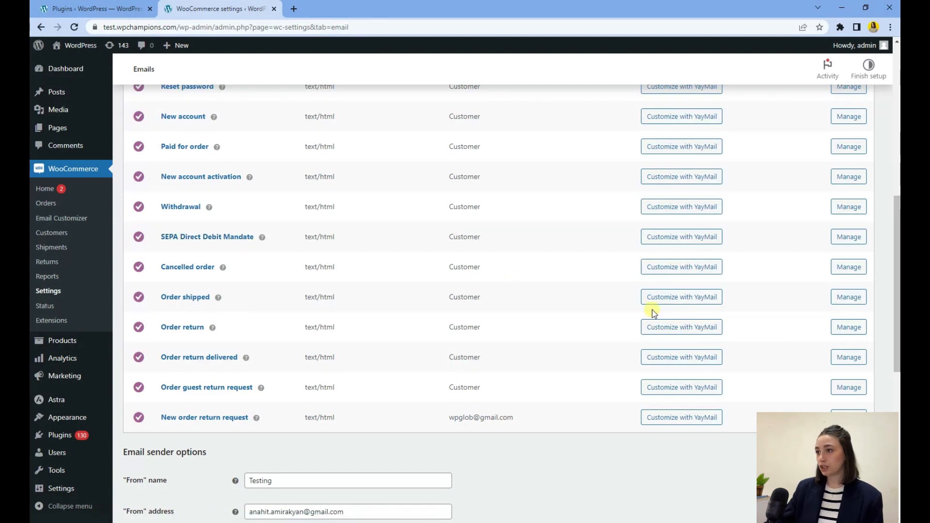
ctrl+click(656, 242)
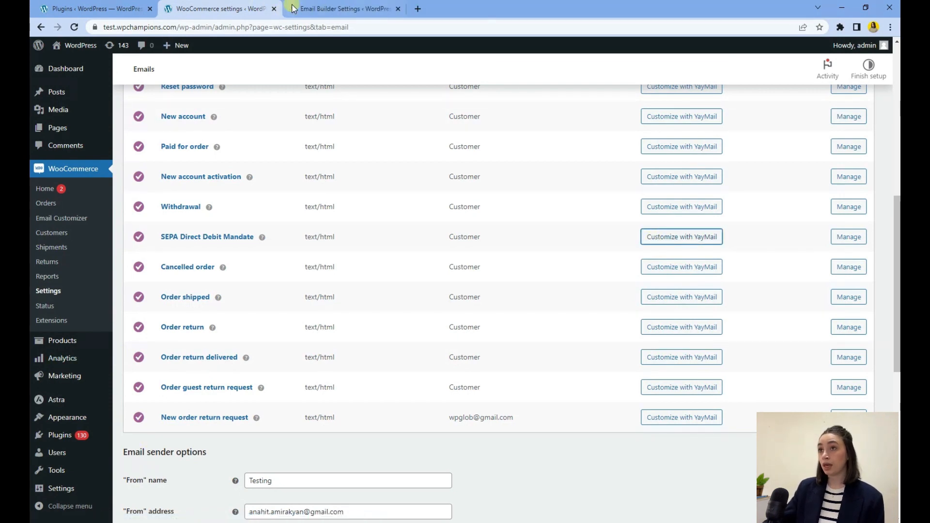
key(ctrl+Tab)
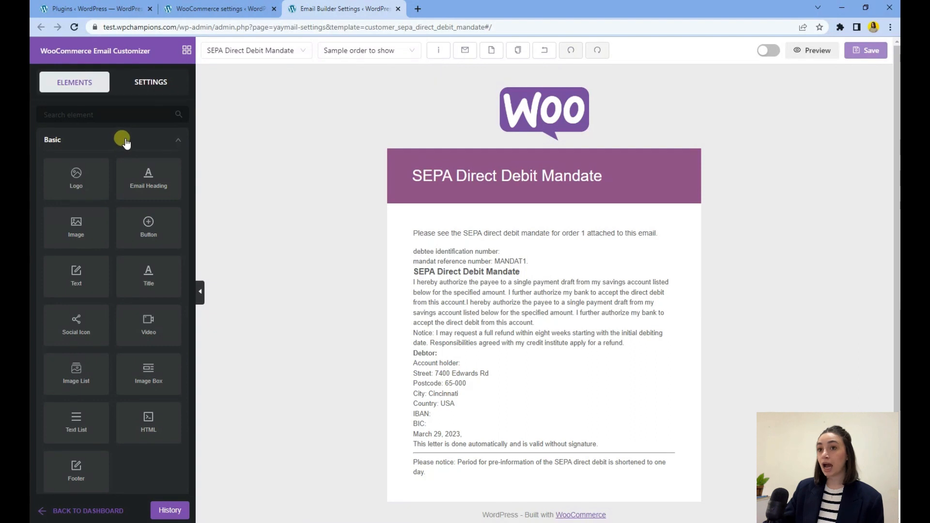
Step: Select the email's logo and replace its image with the YayMail logo from the media library
scroll(126, 141, down, 2)
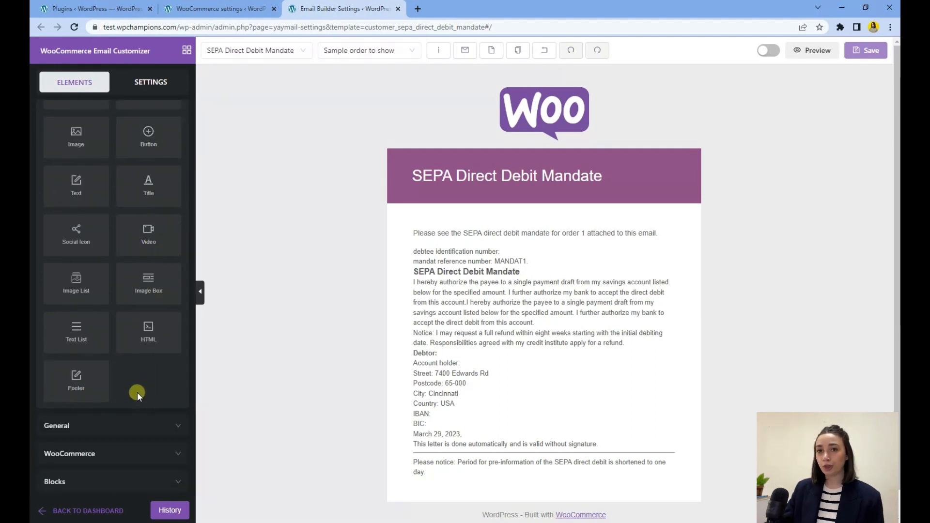
click(529, 117)
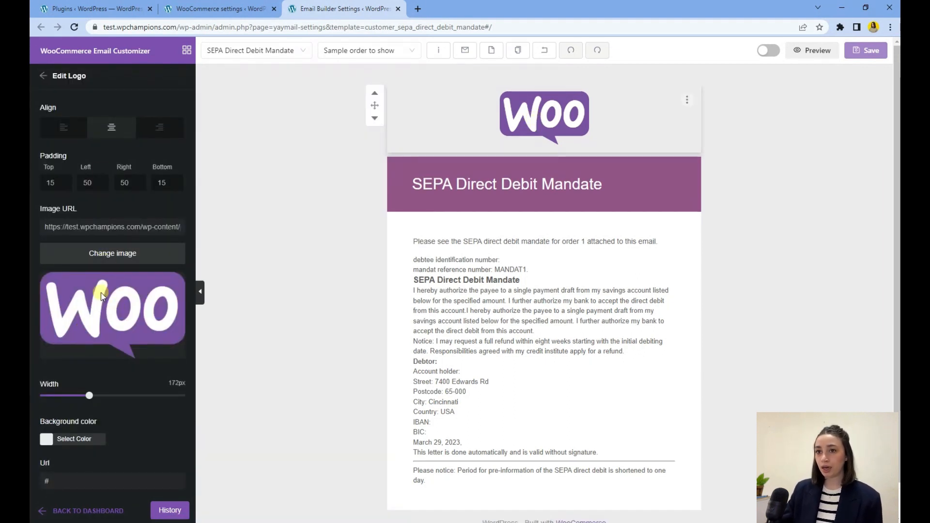
click(109, 260)
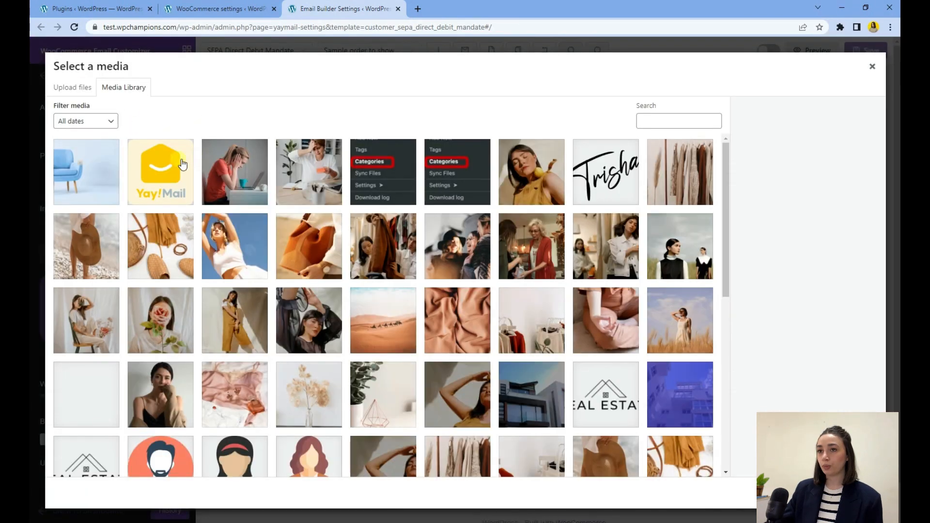
click(177, 164)
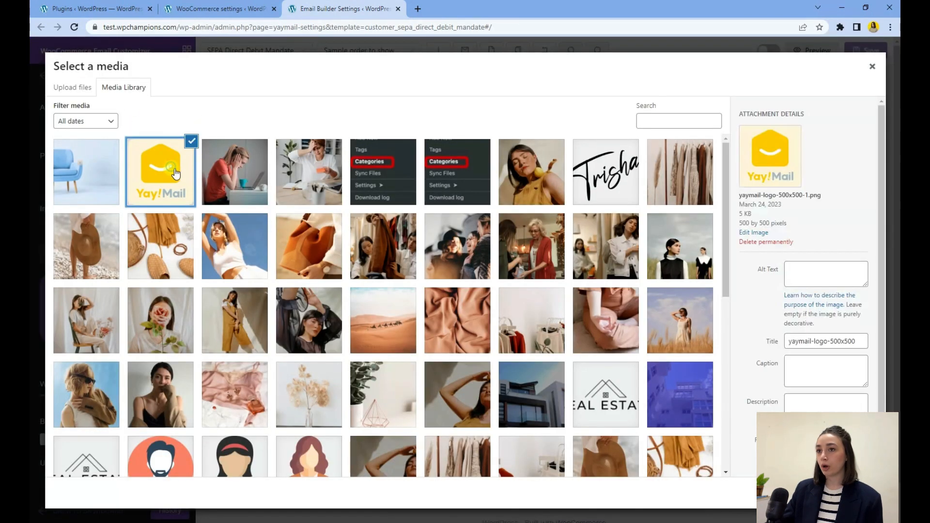
click(857, 492)
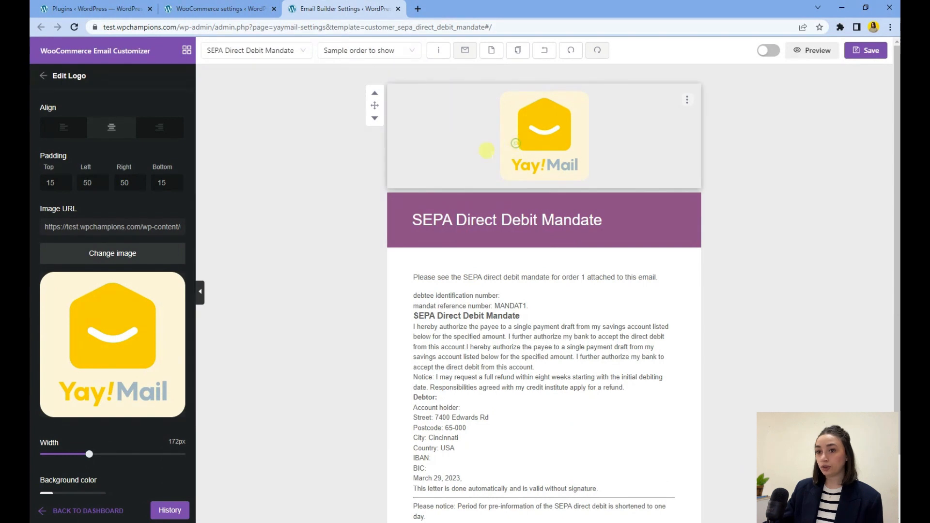
Step: Set the logo width to 73px and leave the logo editing panel
drag(91, 457, 59, 458)
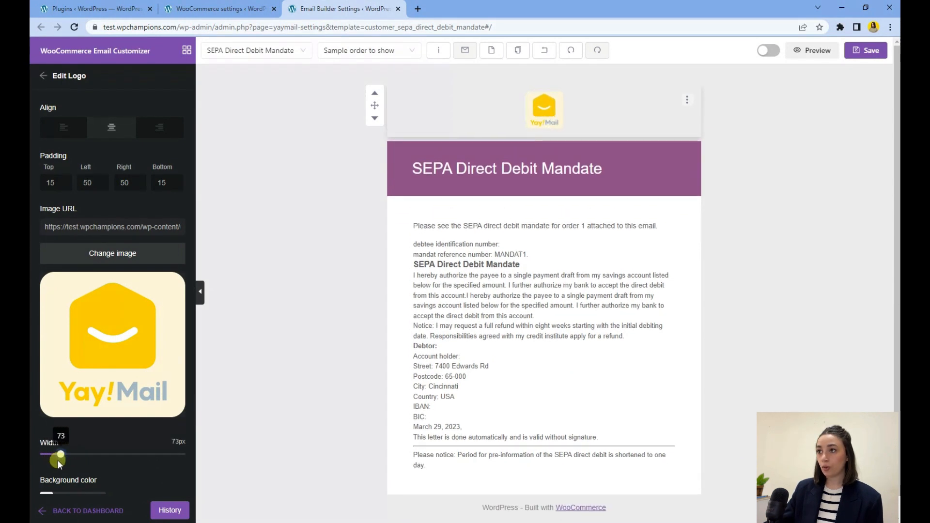
scroll(139, 343, down, 2)
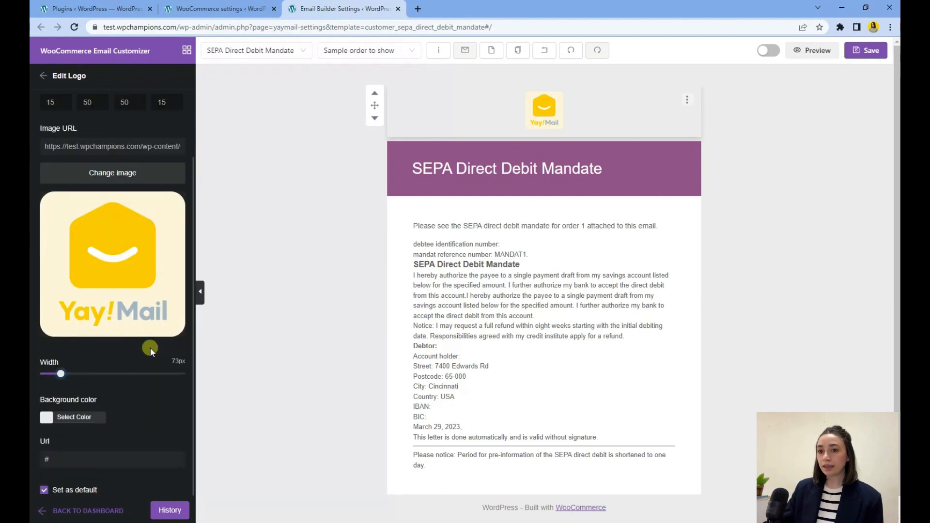
click(43, 75)
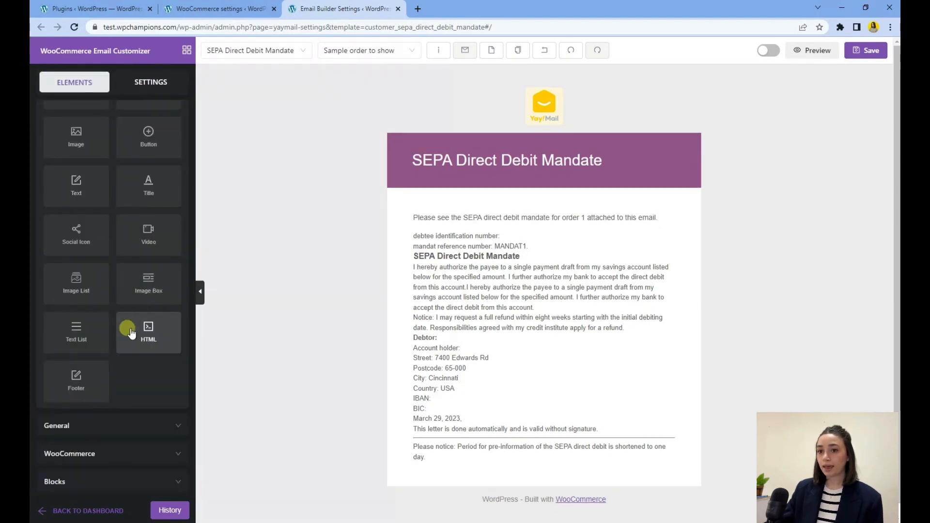
Step: Add a Single Banner block from Blocks at the top of the email, between the logo and heading, and open it for editing
click(153, 485)
scroll(148, 388, down, 2)
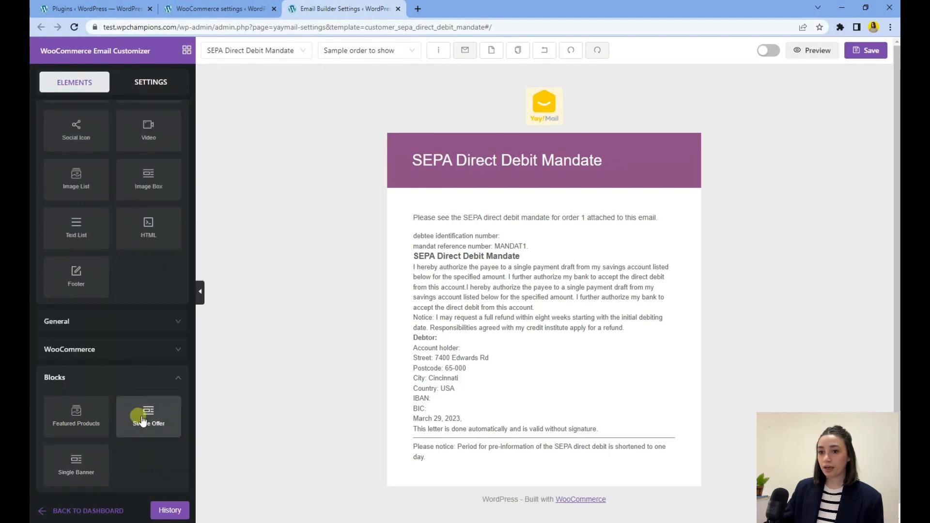
drag(76, 461, 518, 151)
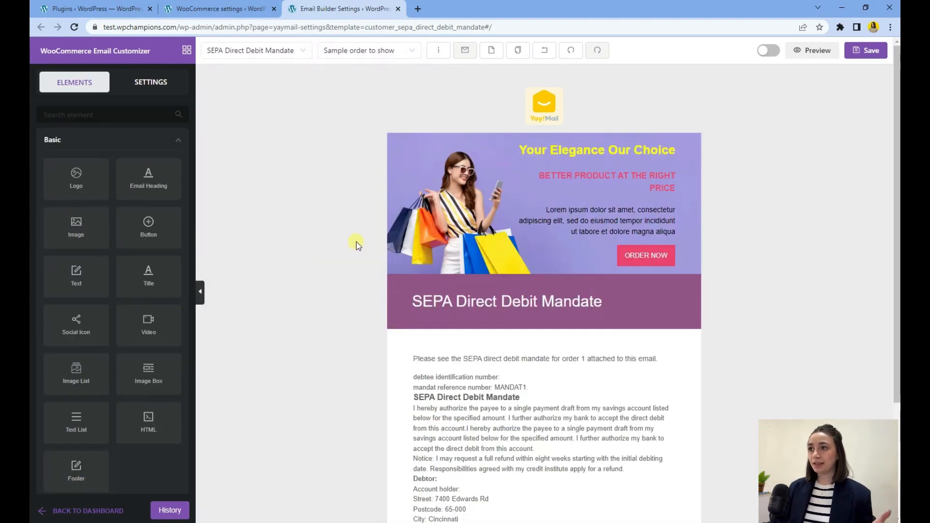
click(433, 234)
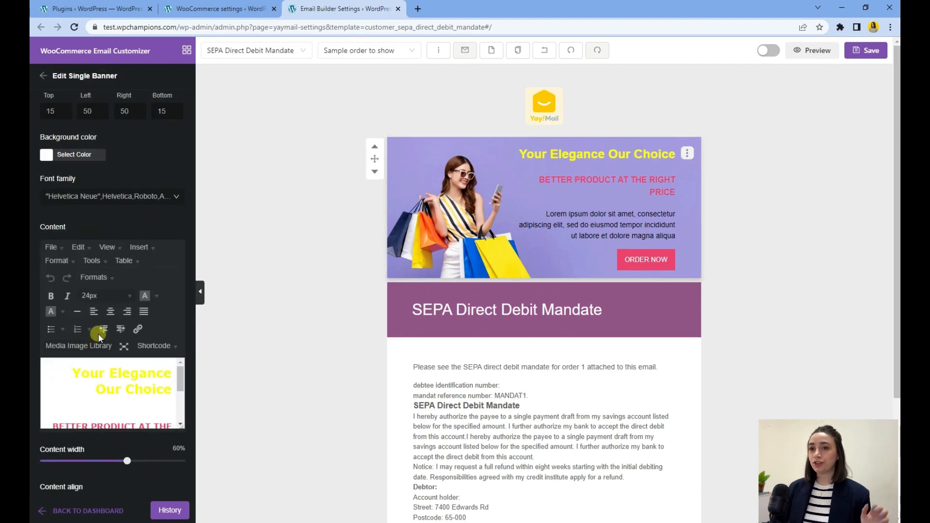
Step: Change the banner's background image to the blue armchair photo from the media library
scroll(99, 337, down, 5)
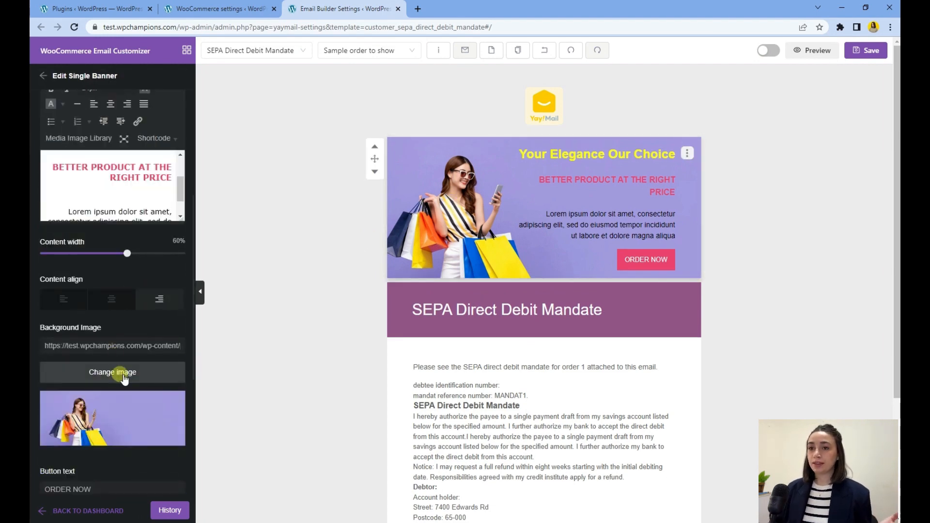
click(123, 375)
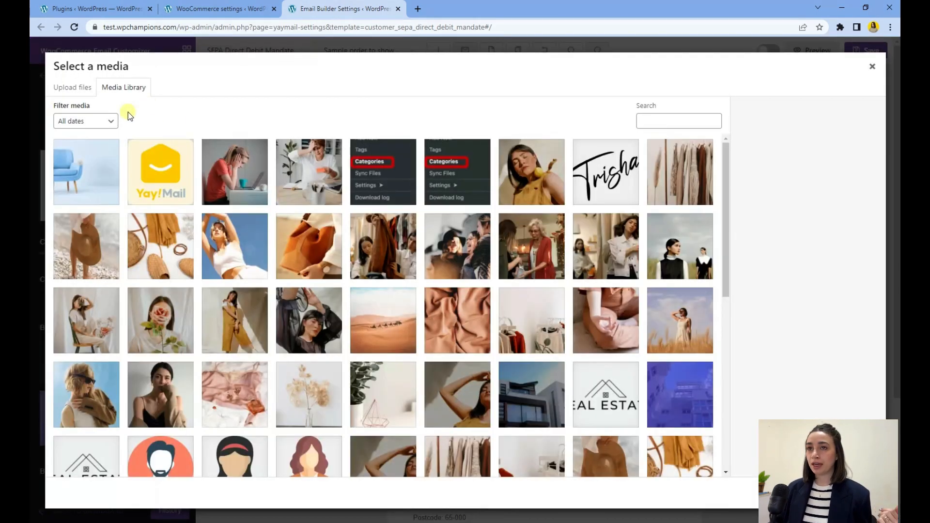
click(89, 154)
click(861, 493)
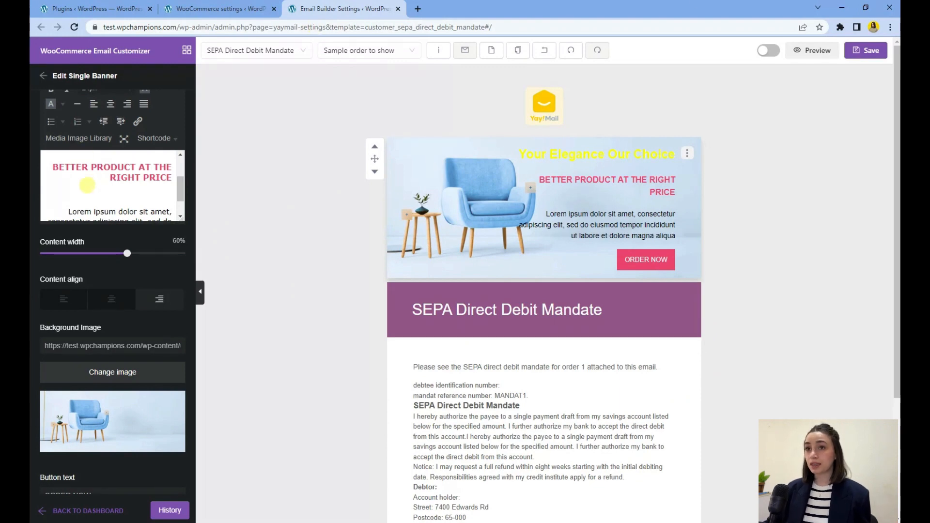
Step: Replace all of the banner's text content with pasted copy
scroll(83, 185, up, 2)
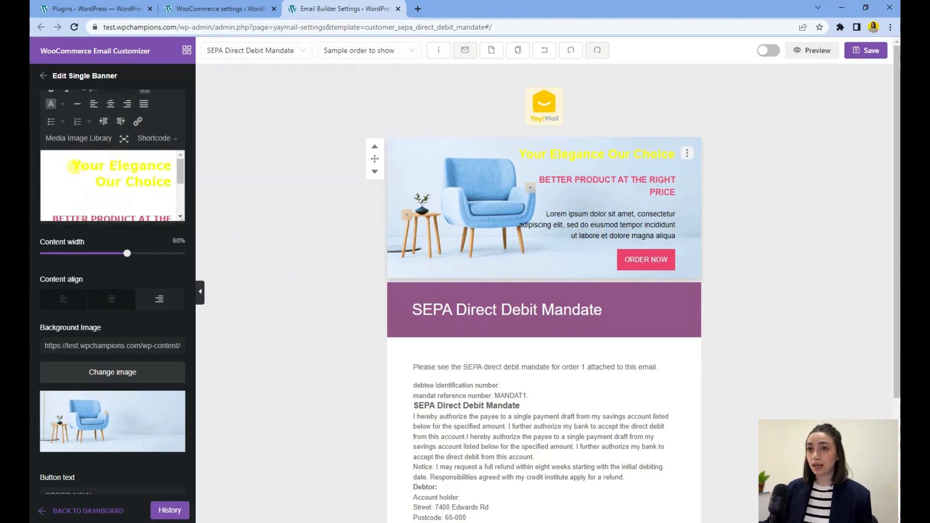
drag(74, 166, 178, 227)
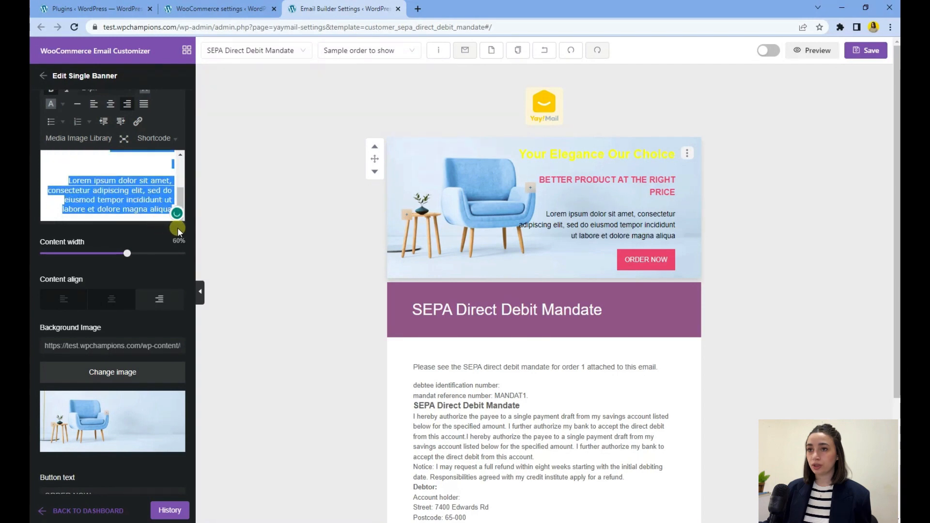
key(BackSpace)
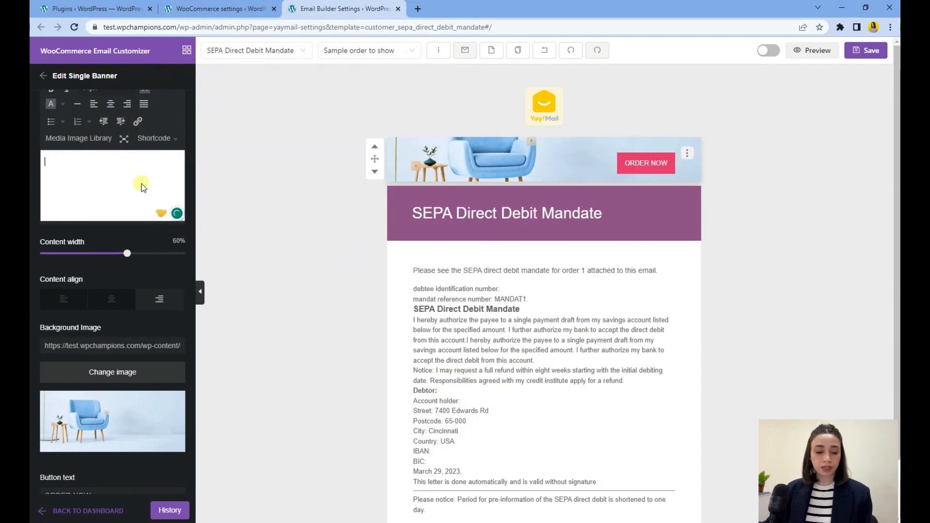
text(Better Products Better You YOU are the newest member of Sandbox, a community to share things you love. We're excited to have you here! Join Us Today)
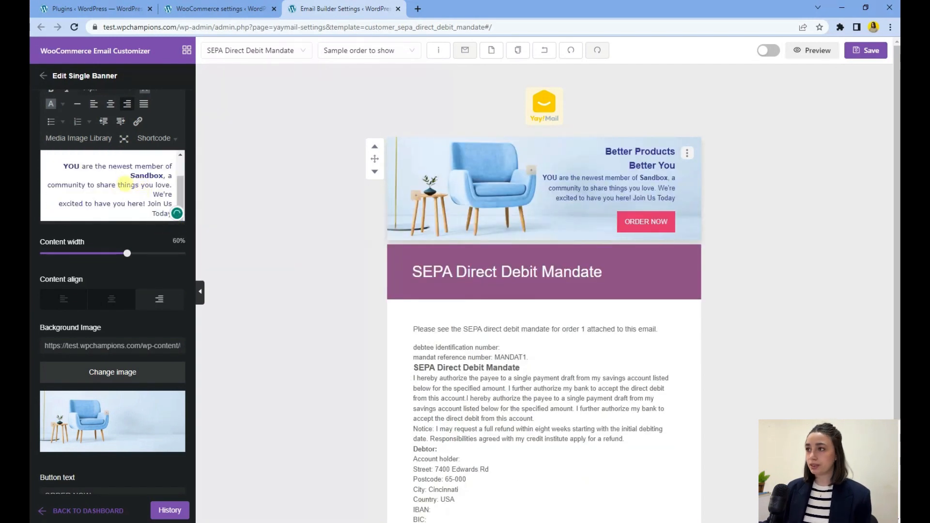
Step: Select the banner heading text and check its font size setting
scroll(131, 193, up, 2)
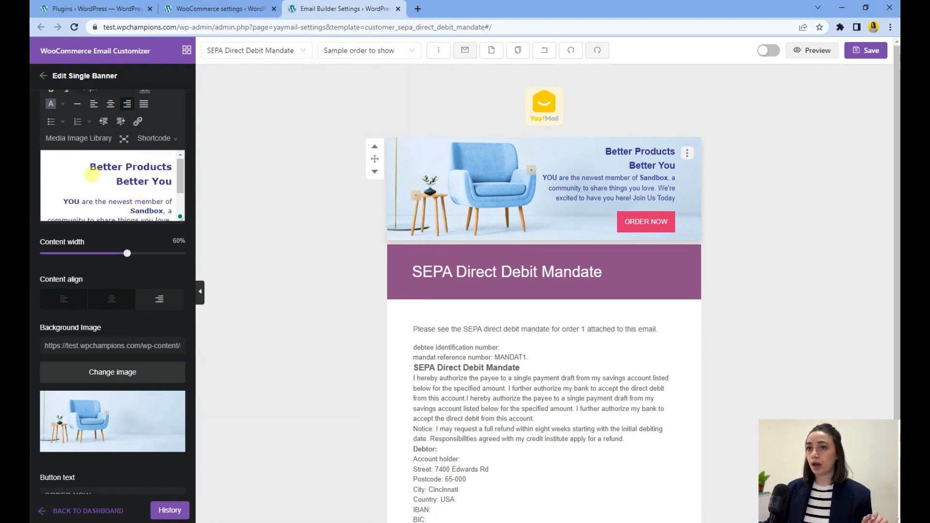
drag(85, 167, 172, 186)
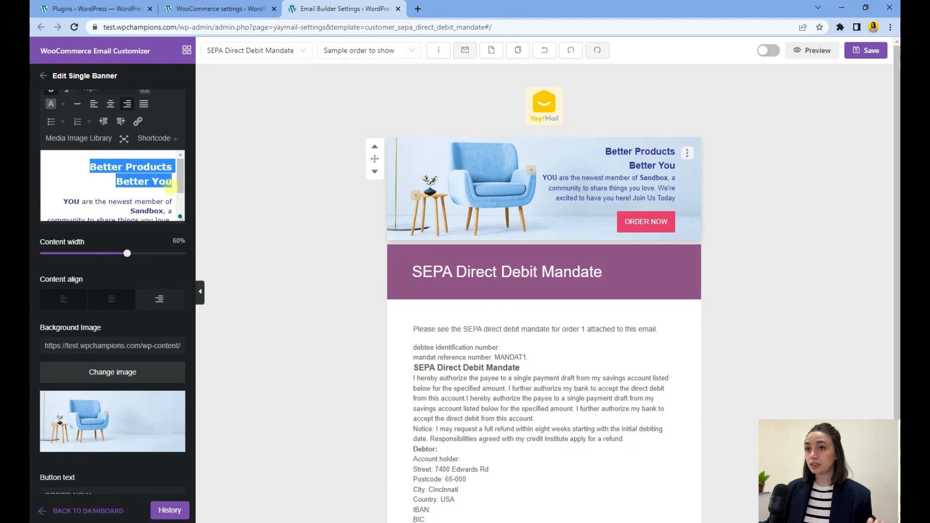
scroll(139, 154, up, 1)
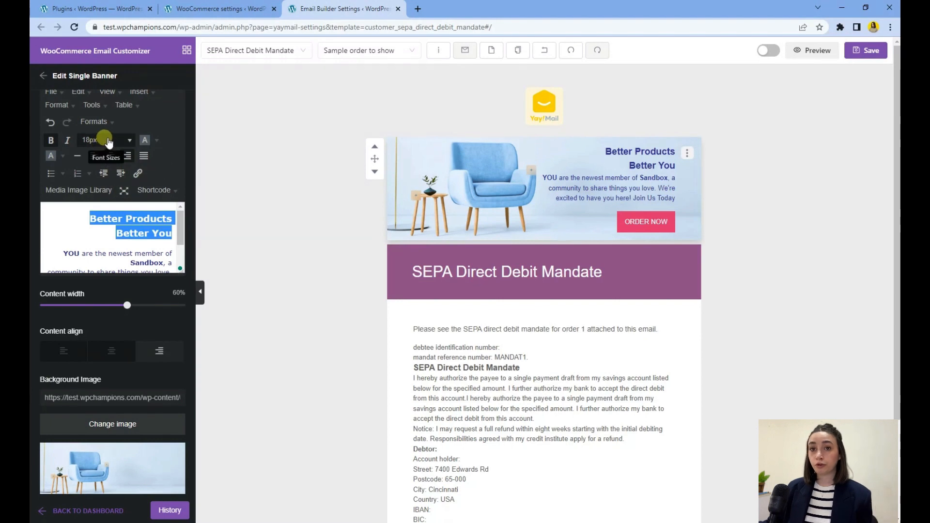
click(90, 231)
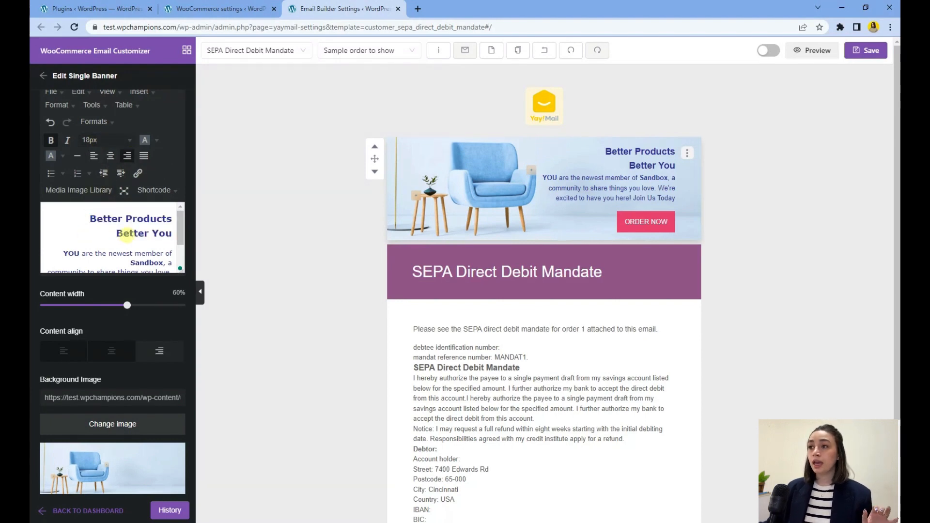
Step: Change the banner button's background colour to an orange-yellow hue
scroll(125, 235, down, 5)
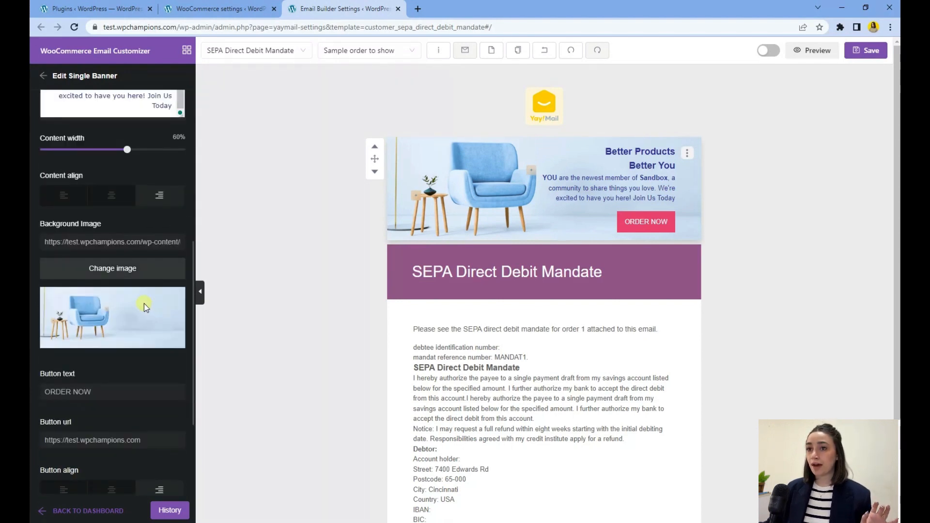
scroll(144, 303, down, 4)
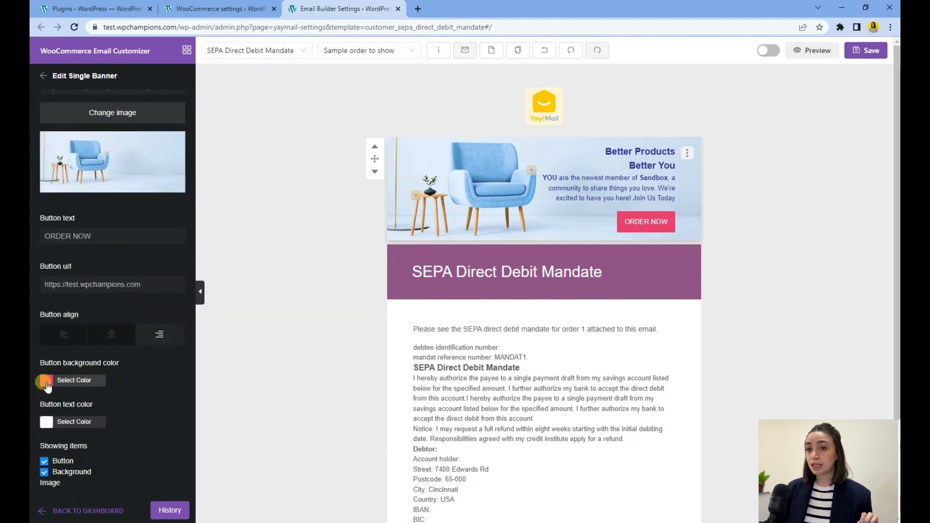
click(46, 381)
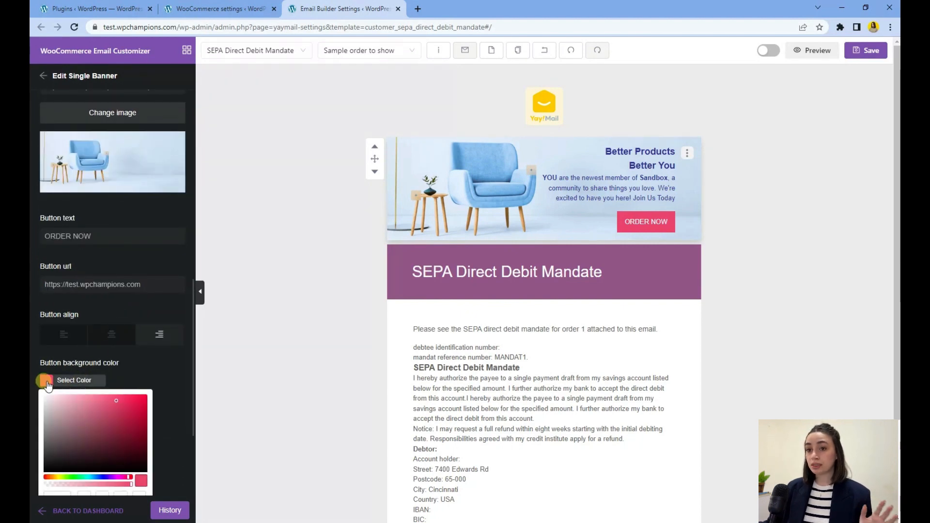
click(58, 478)
drag(61, 481, 58, 480)
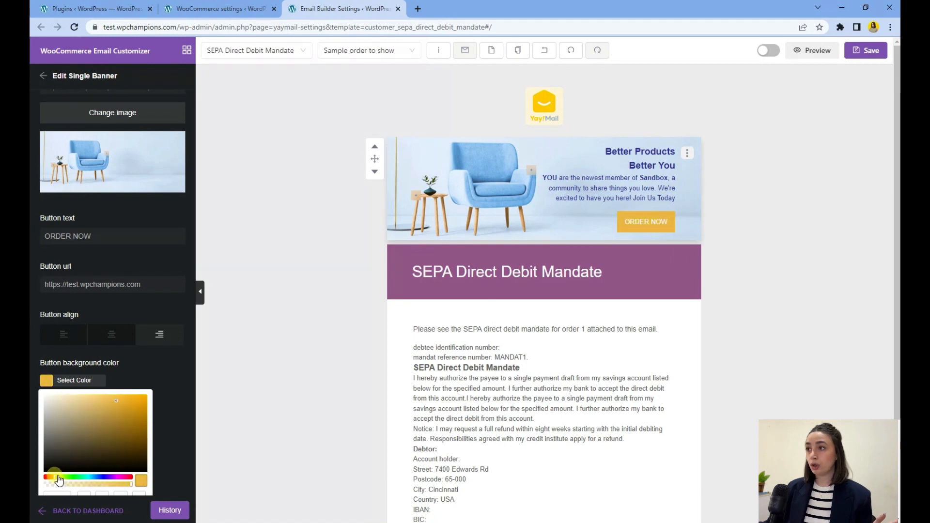
click(115, 339)
Step: Set the banner button text to JOIN
click(83, 255)
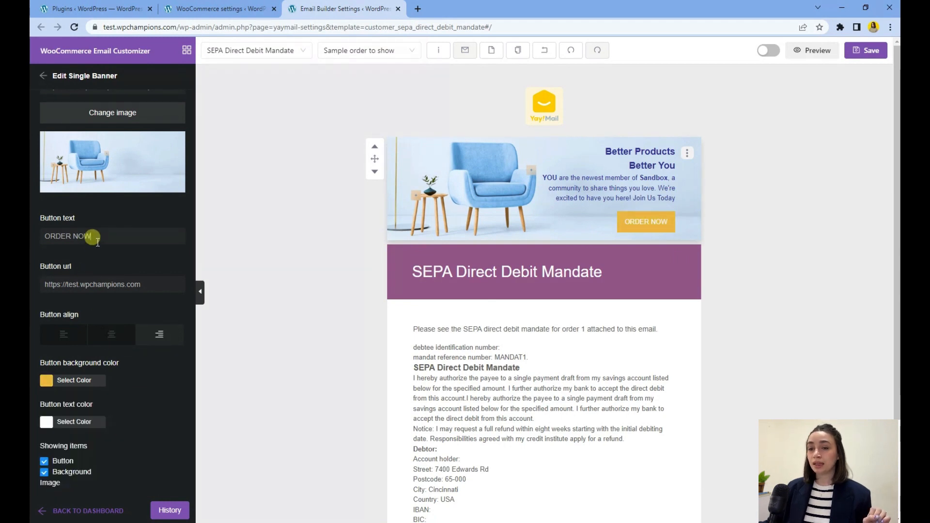
triple_click(93, 236)
text(i)
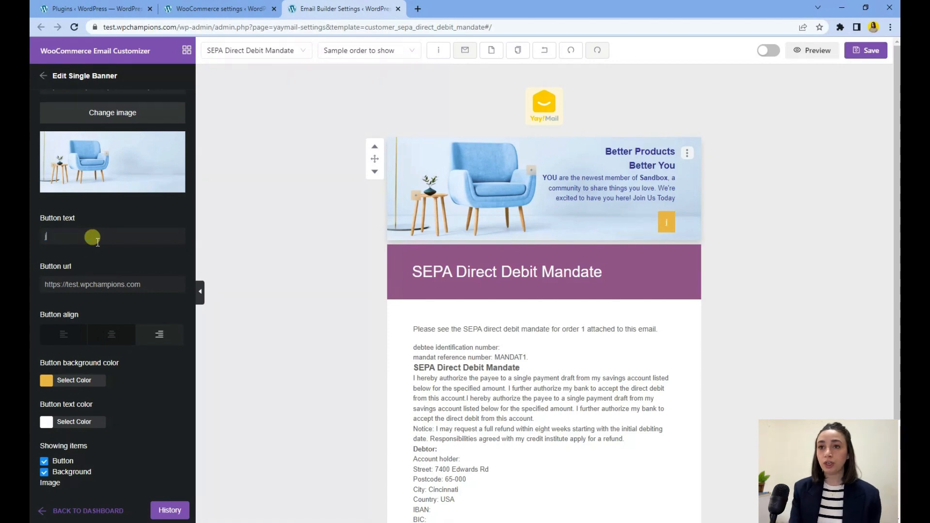
key(BackSpace)
text(JOIN)
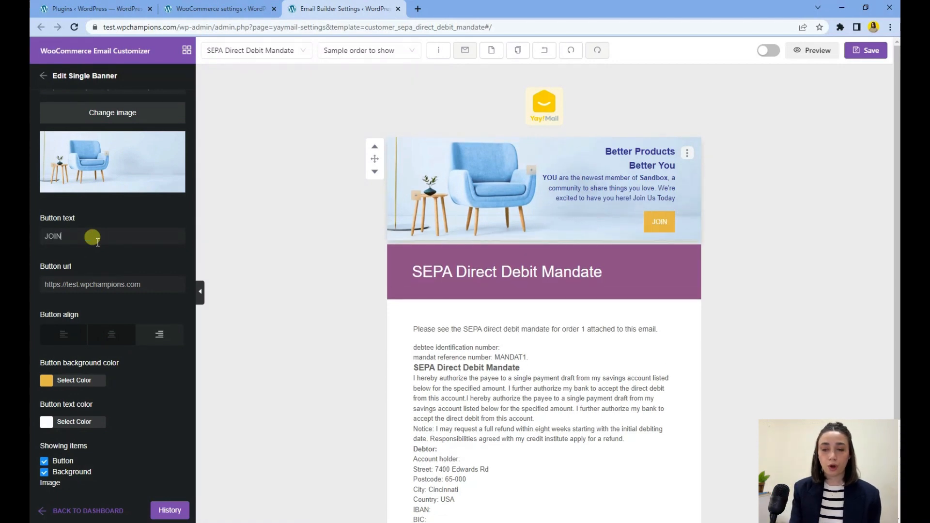
text( GROUP)
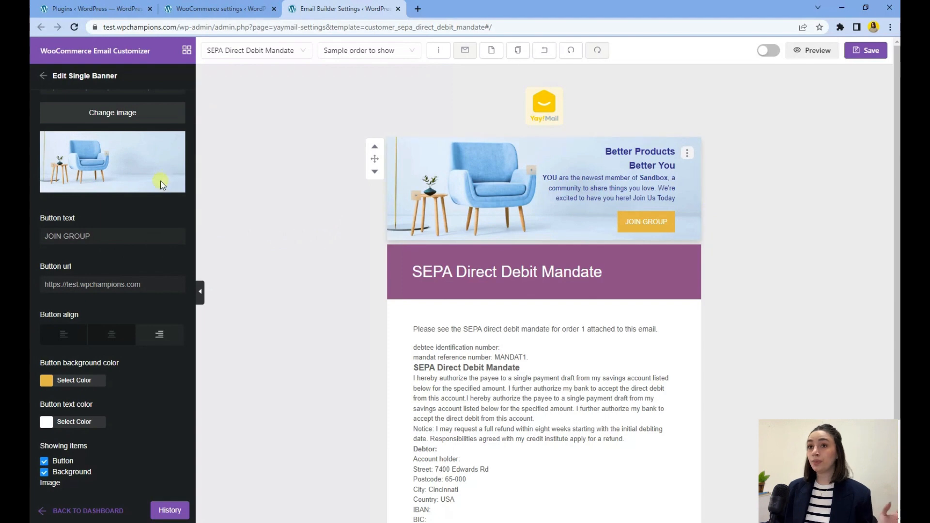
Step: Extend the banner button text to JOIN GROUP and add a line break after the Better You banner heading
scroll(155, 180, up, 4)
scroll(148, 181, up, 1)
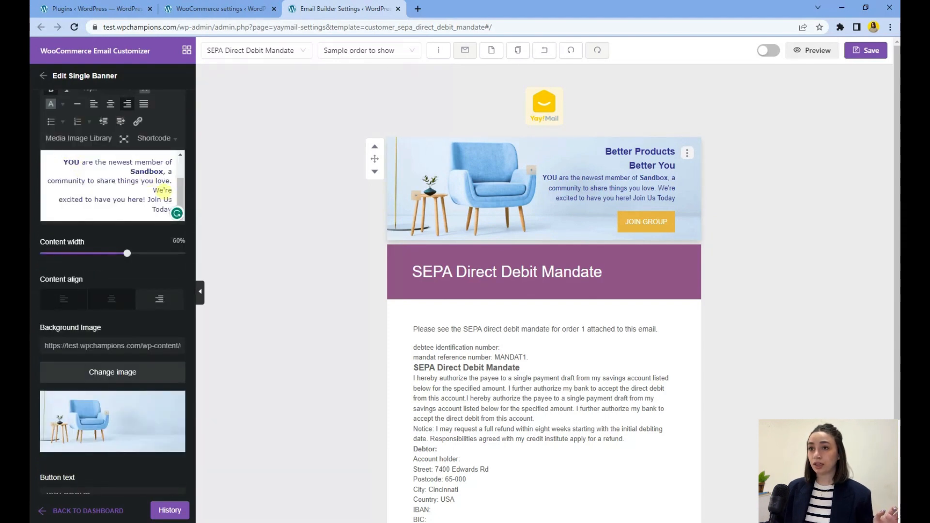
scroll(180, 193, up, 1)
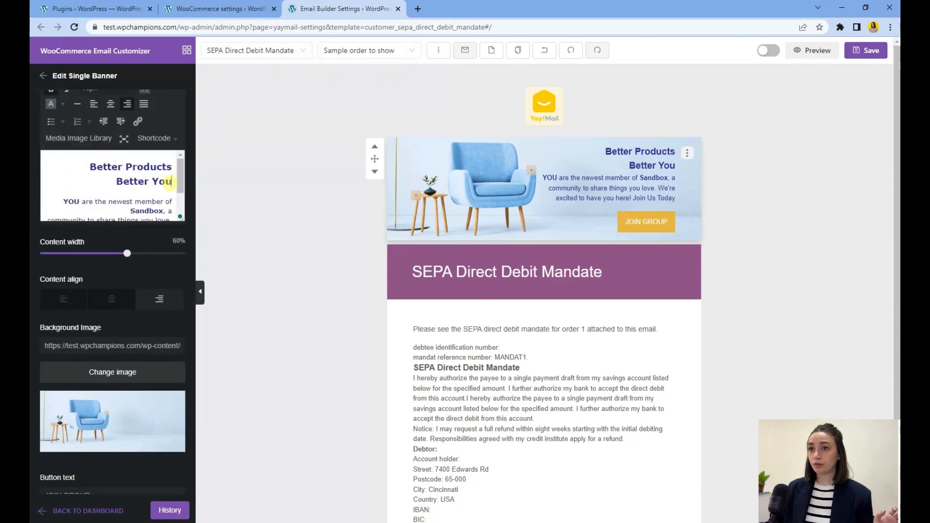
click(171, 181)
key(Return)
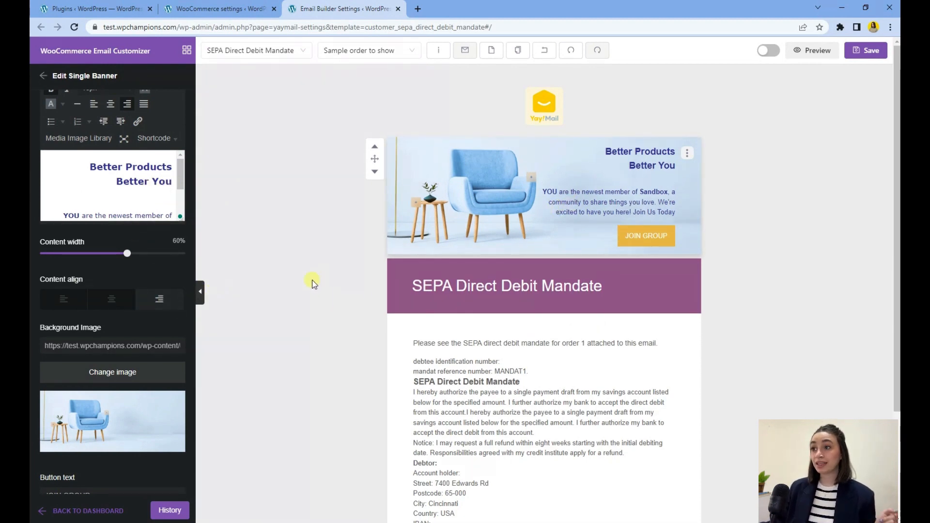
Step: Replace the email heading text with Thank you for Your Order and centre-align it
click(405, 272)
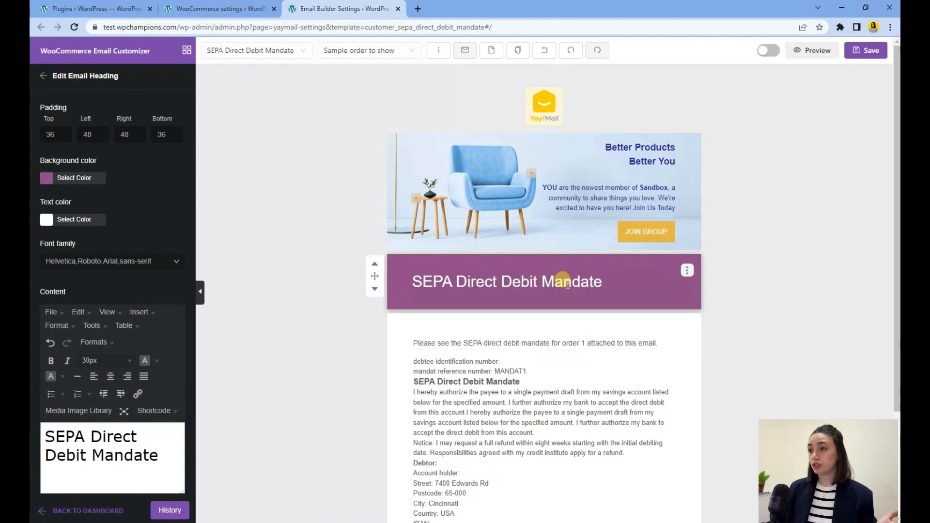
scroll(117, 421, down, 1)
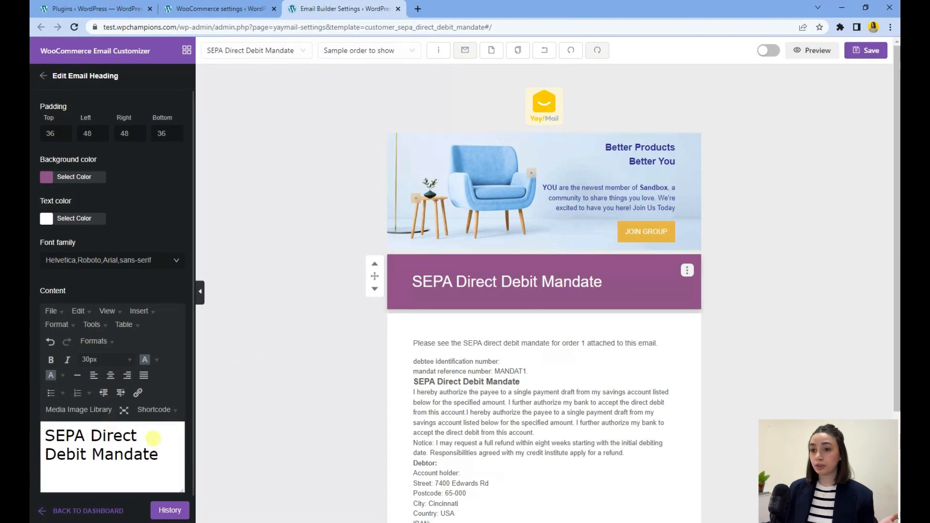
drag(163, 454, 36, 433)
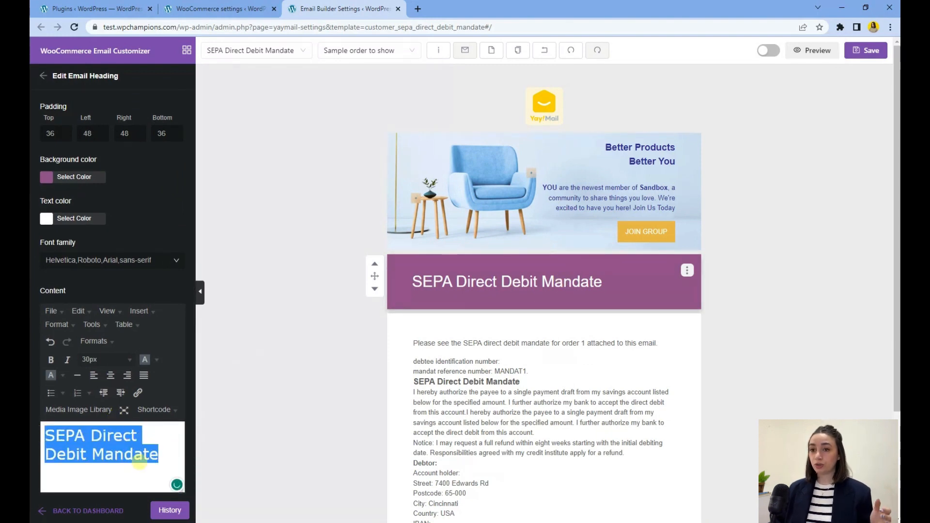
text(Thank you for Your Order)
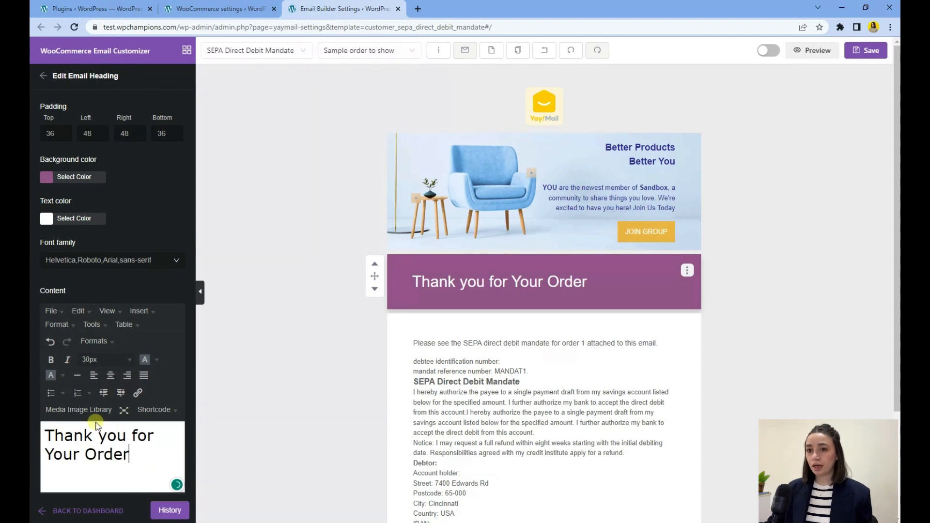
click(112, 380)
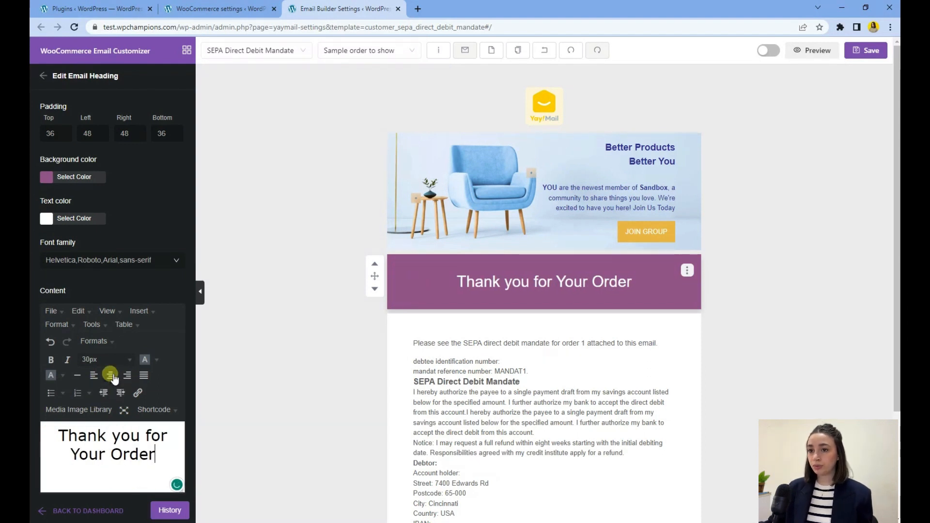
Step: Change the email heading background colour to light blue, 96CCE6
click(46, 177)
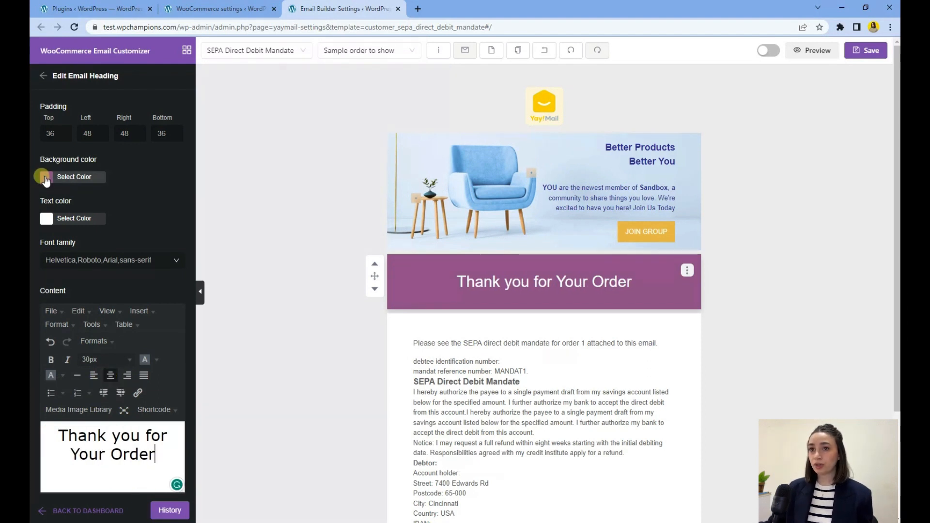
drag(106, 275, 96, 275)
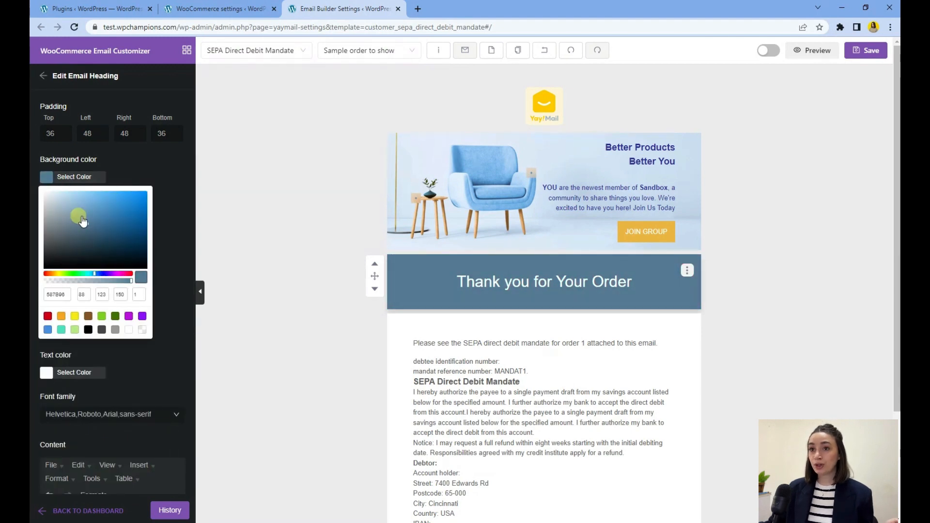
mouse_move(80, 219)
mouse_down()
mouse_move(80, 192)
mouse_move(83, 203)
mouse_up()
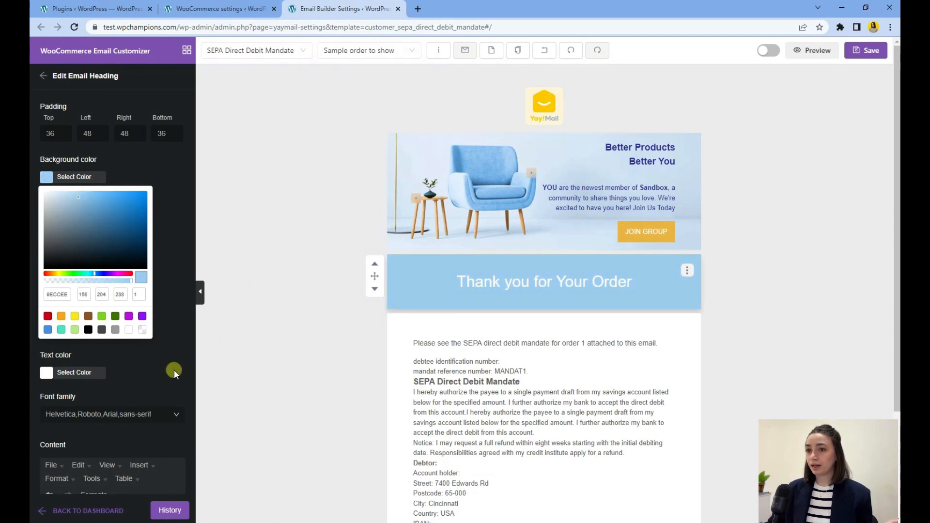
Step: Set the email heading text colour to dark blue and make the heading text bold
click(73, 372)
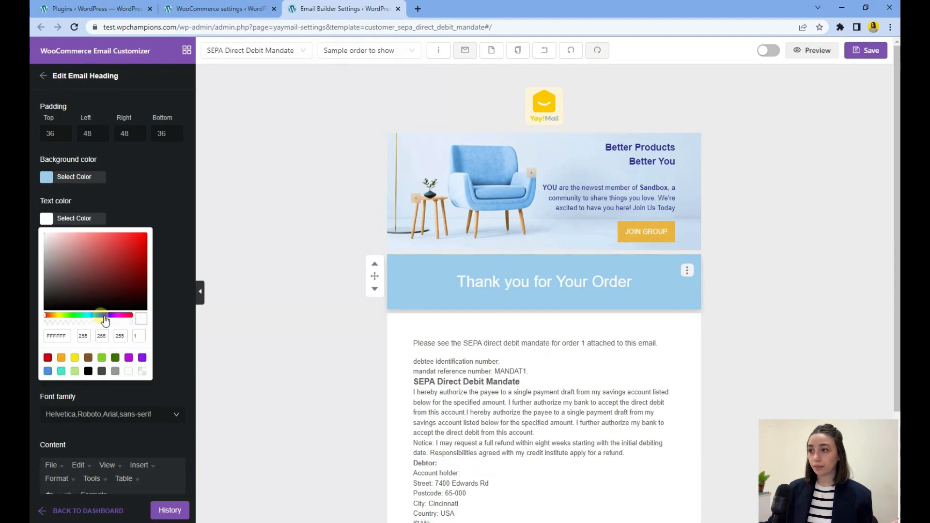
drag(104, 316, 100, 316)
click(129, 252)
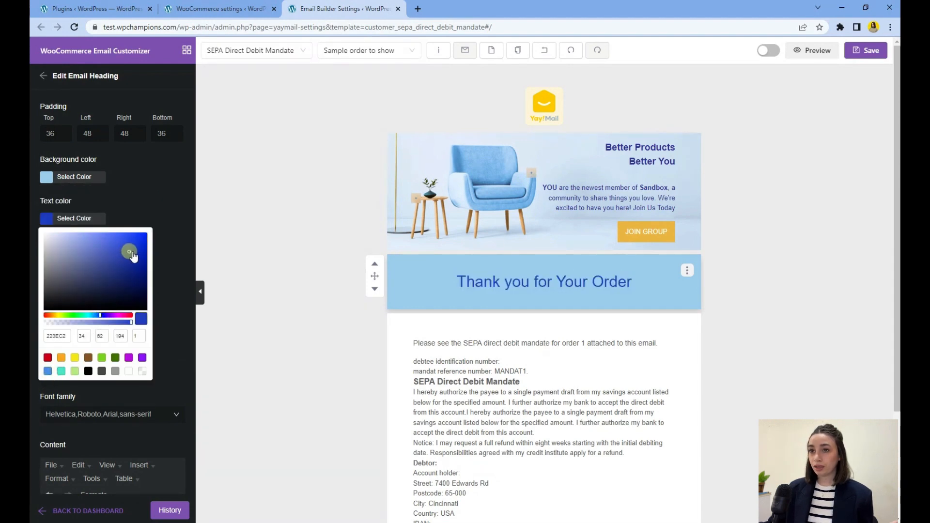
mouse_move(133, 257)
mouse_down()
mouse_move(140, 242)
mouse_move(141, 258)
mouse_up()
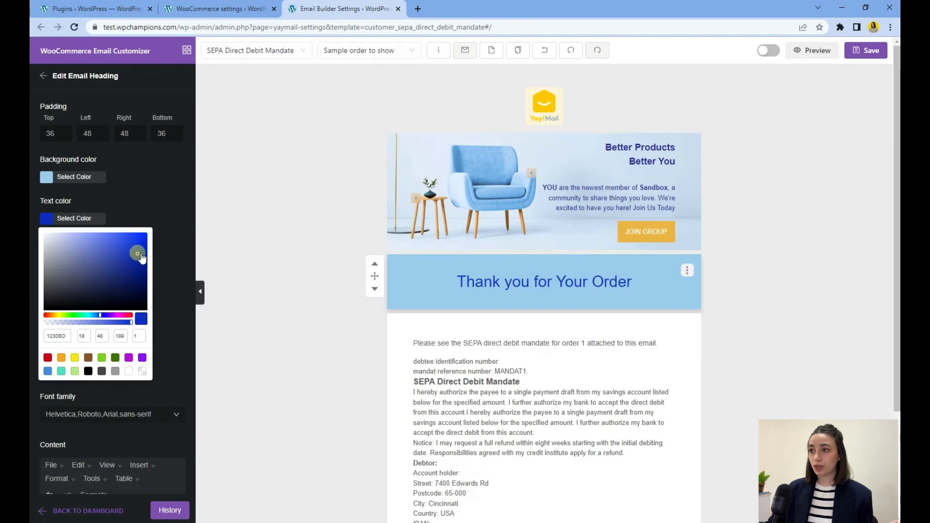
scroll(184, 342, down, 3)
drag(156, 452, 48, 428)
key(ctrl+b)
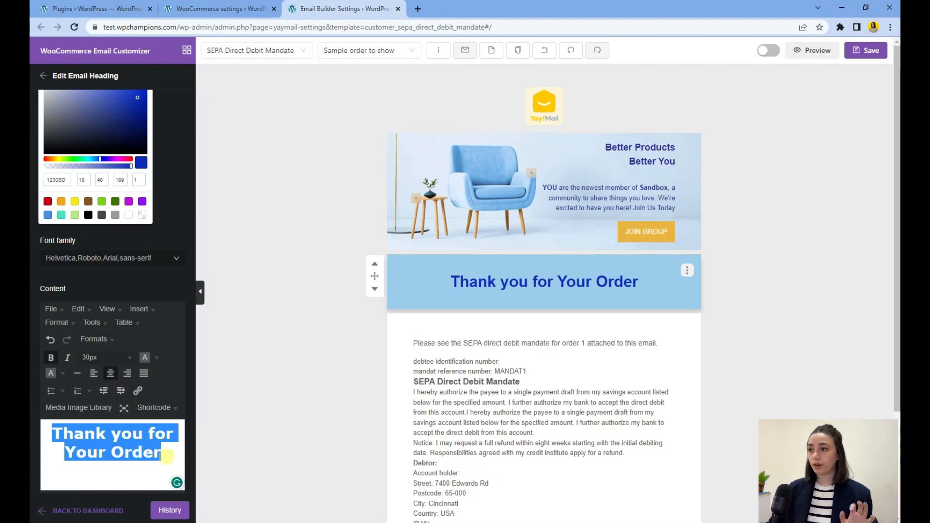
Step: Add a Text element to the email directly below the heading
click(246, 418)
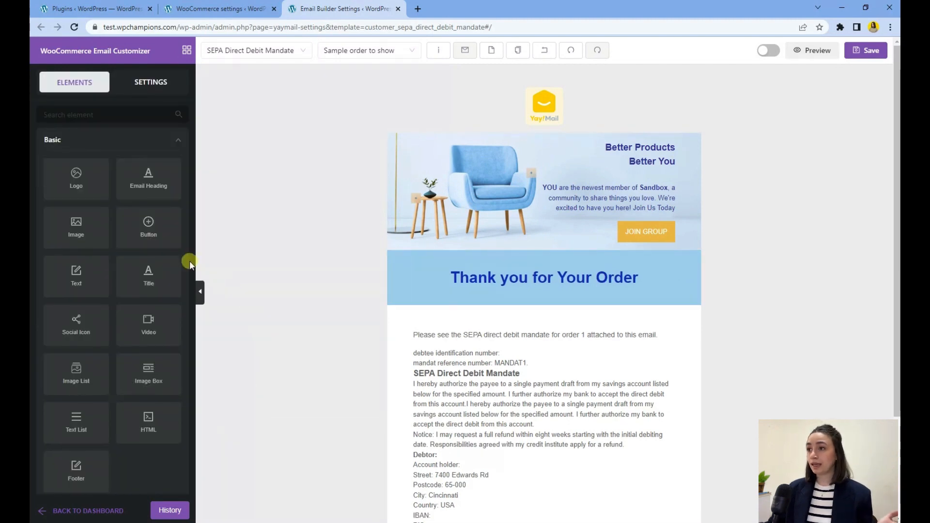
scroll(436, 233, down, 2)
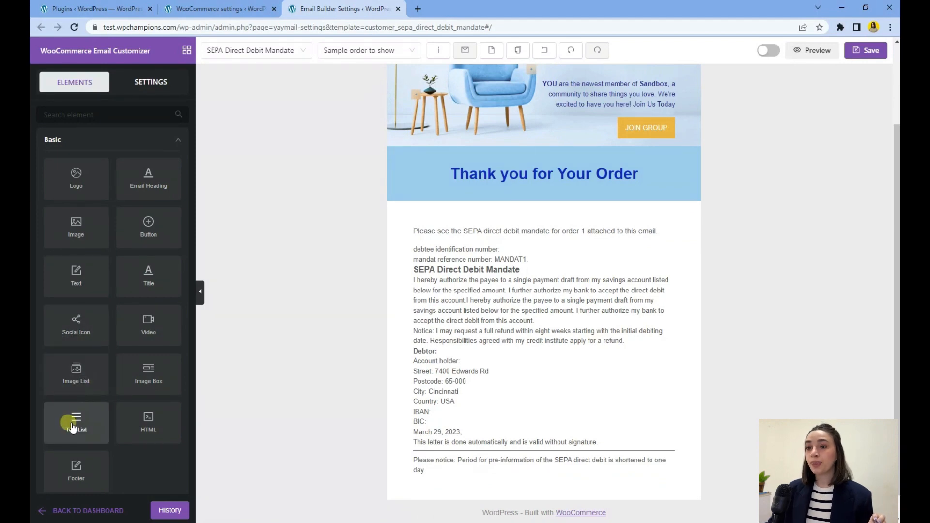
scroll(91, 368, down, 1)
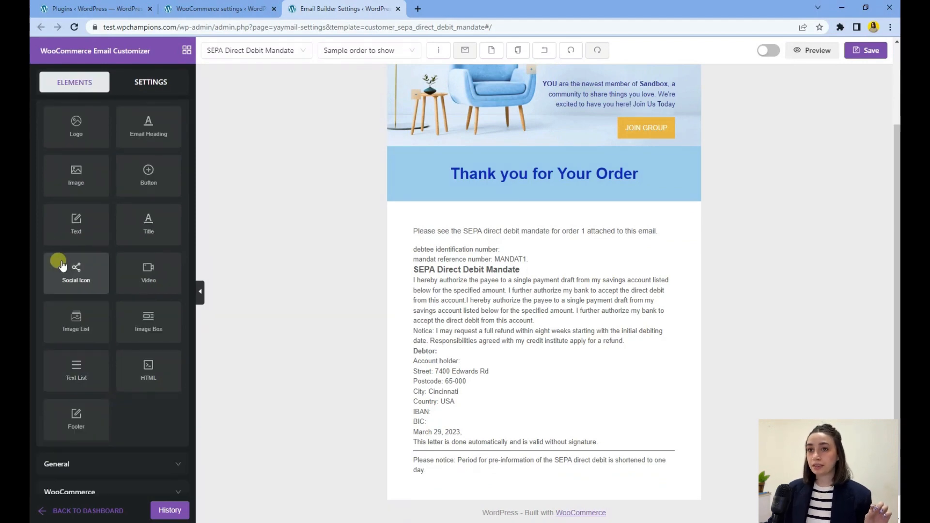
drag(78, 221, 537, 219)
scroll(114, 405, down, 3)
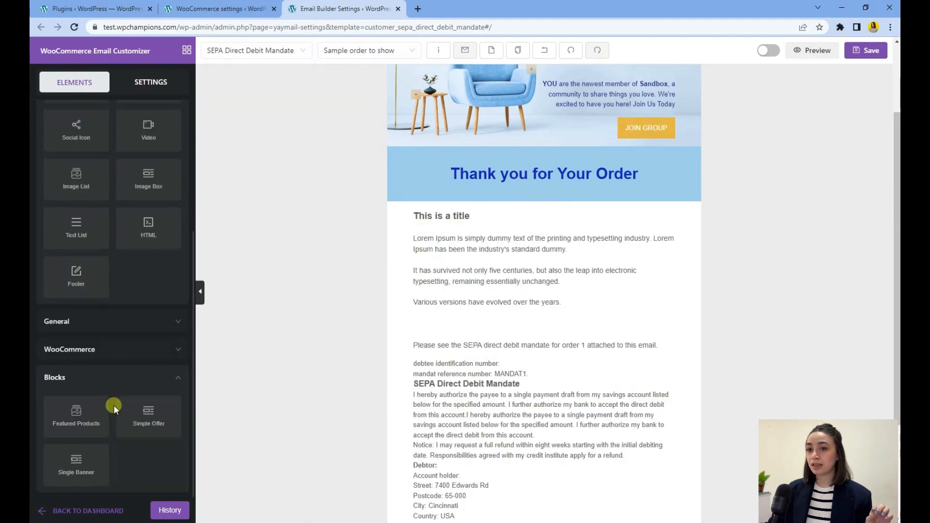
scroll(104, 332, up, 5)
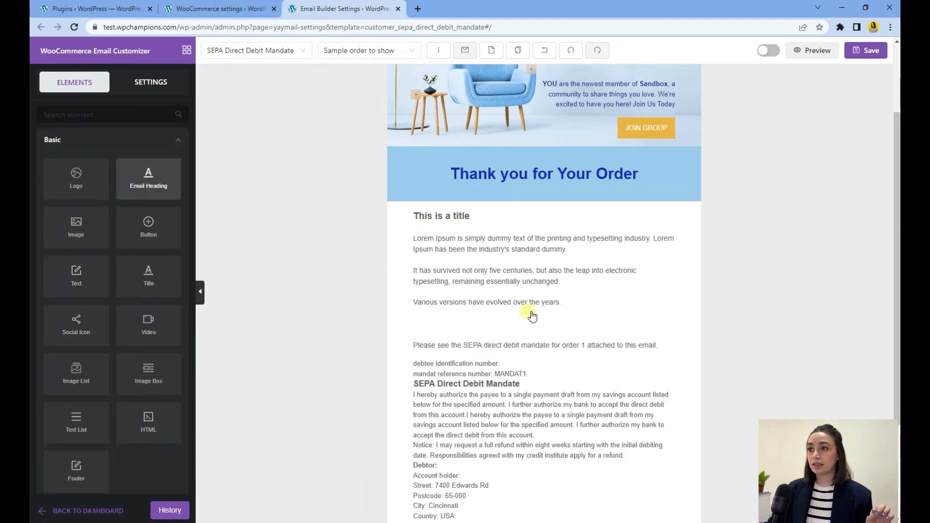
Step: Replace the text block's content with a customer greeting and order thanks, merging the last lines and capitalising Here
click(461, 213)
scroll(110, 450, down, 2)
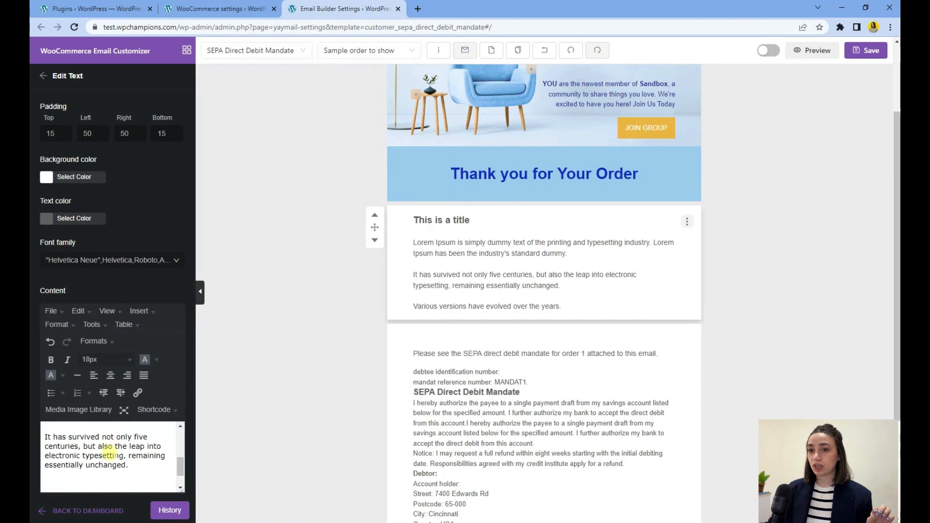
scroll(109, 456, up, 1)
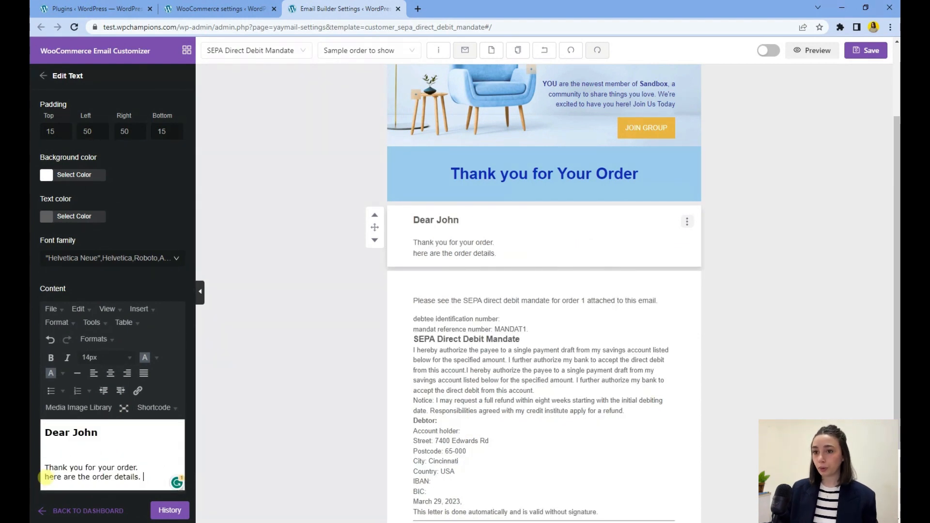
key(BackSpace)
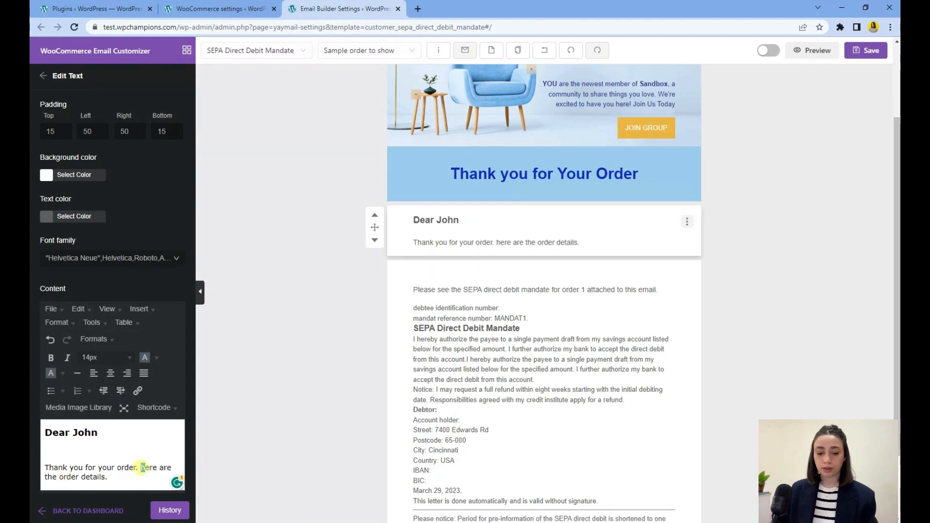
text(H)
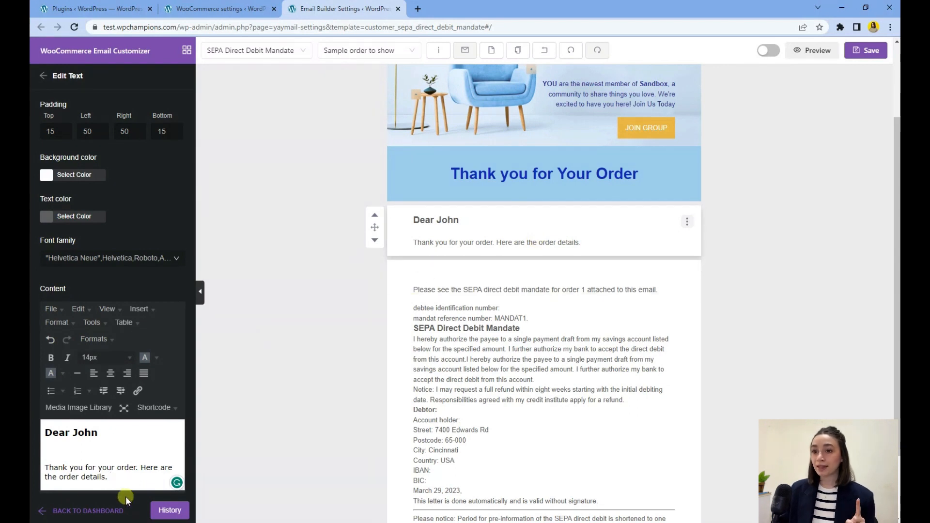
Step: Add a Germanized Document (PDF) element from the WooCommerce elements between the heading and the text block
click(39, 79)
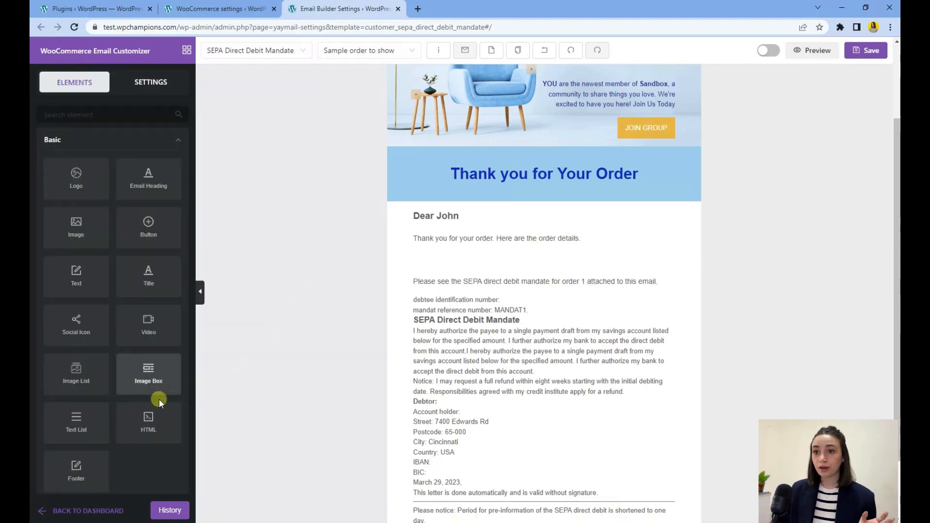
scroll(143, 401, down, 5)
click(137, 396)
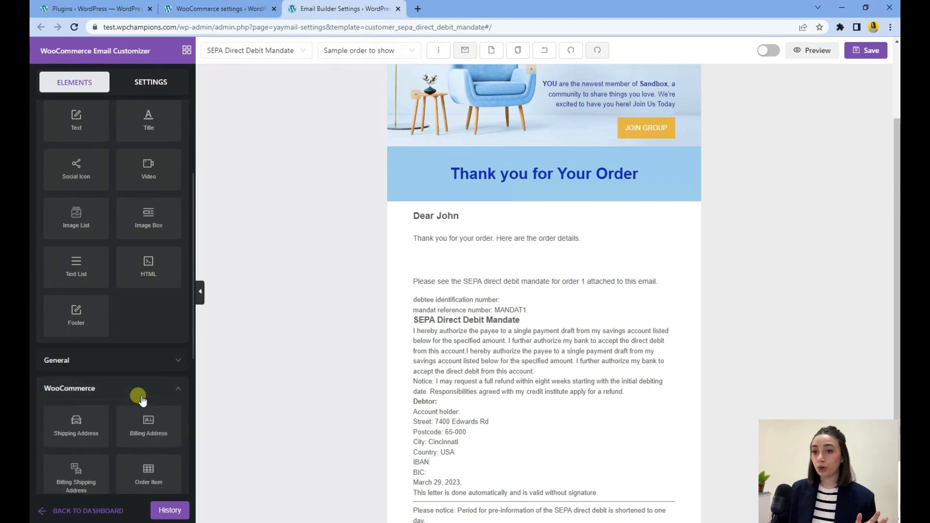
scroll(135, 368, down, 4)
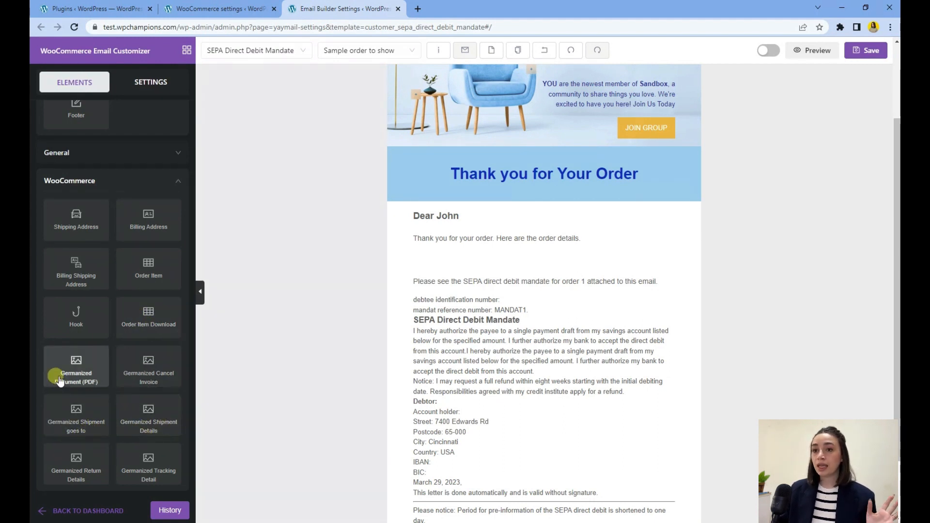
drag(59, 374, 493, 233)
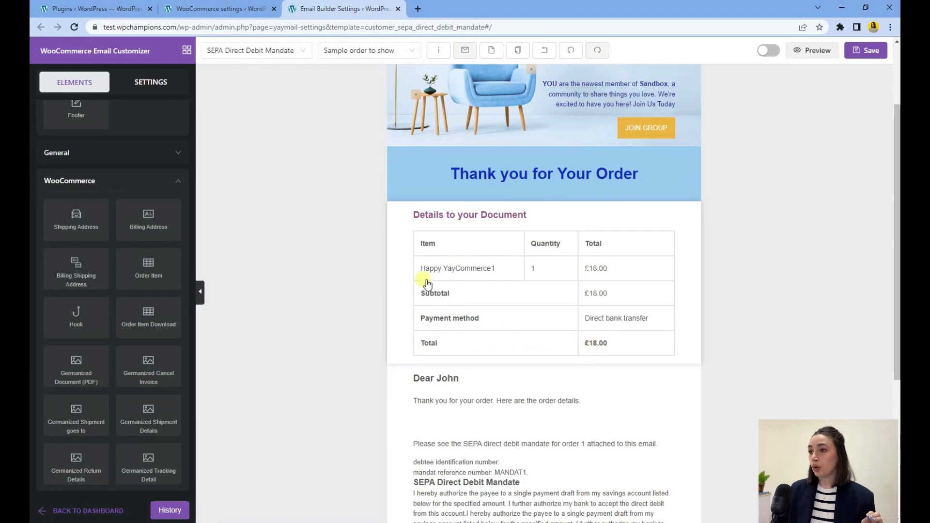
Step: Set the Germanized Document block's background colour to blue at 0.33 opacity
click(564, 334)
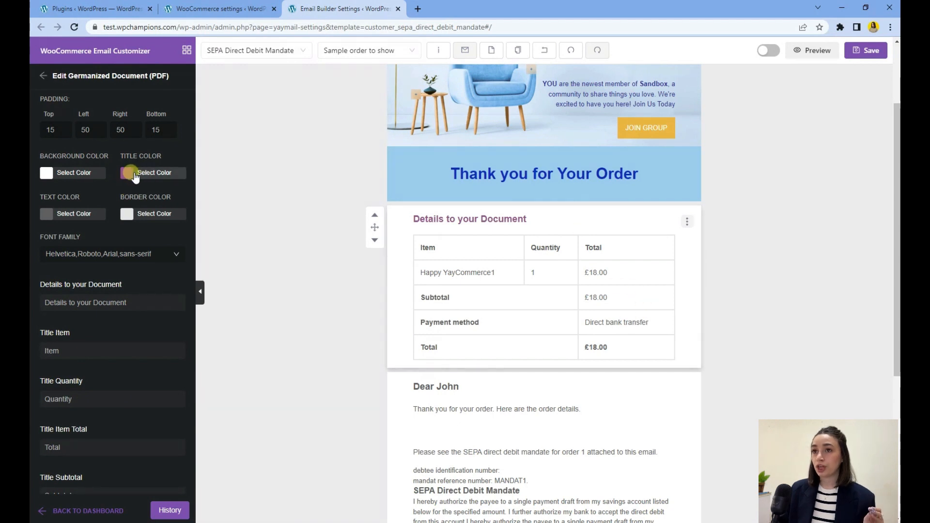
click(46, 173)
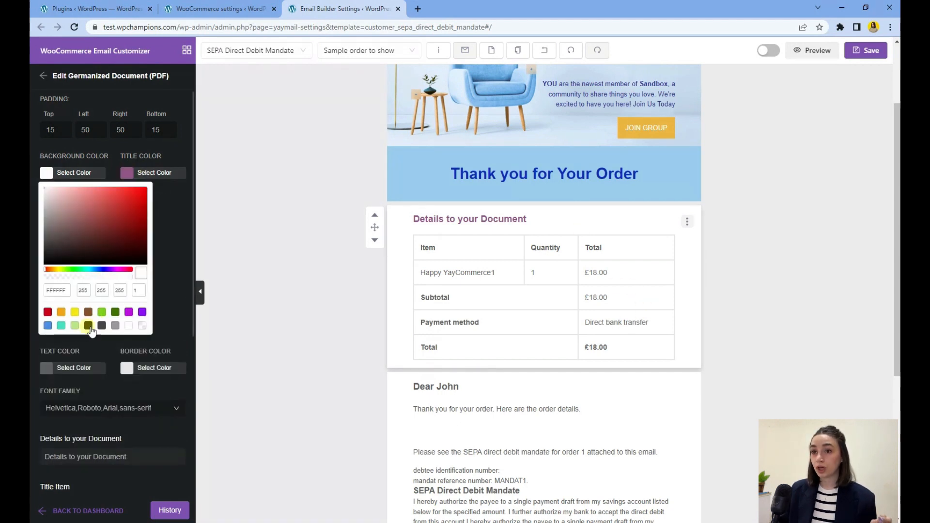
click(49, 326)
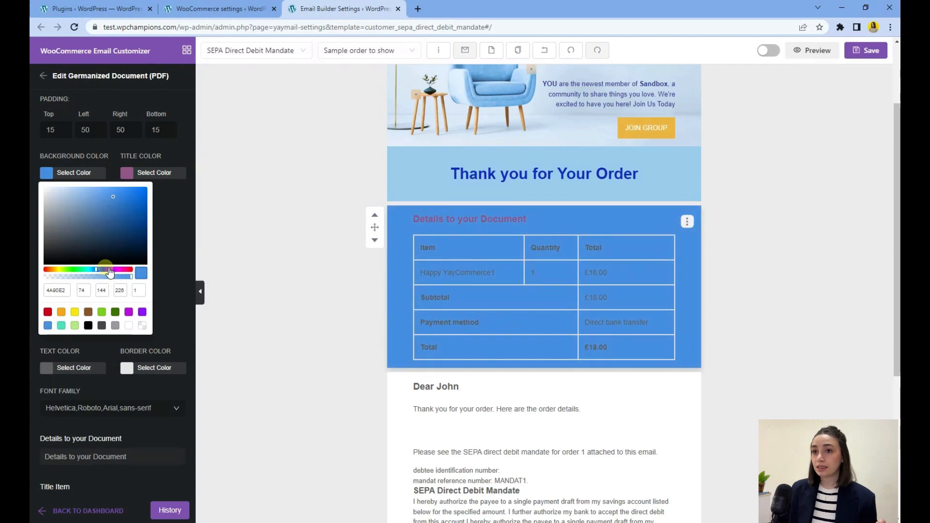
drag(129, 280, 69, 275)
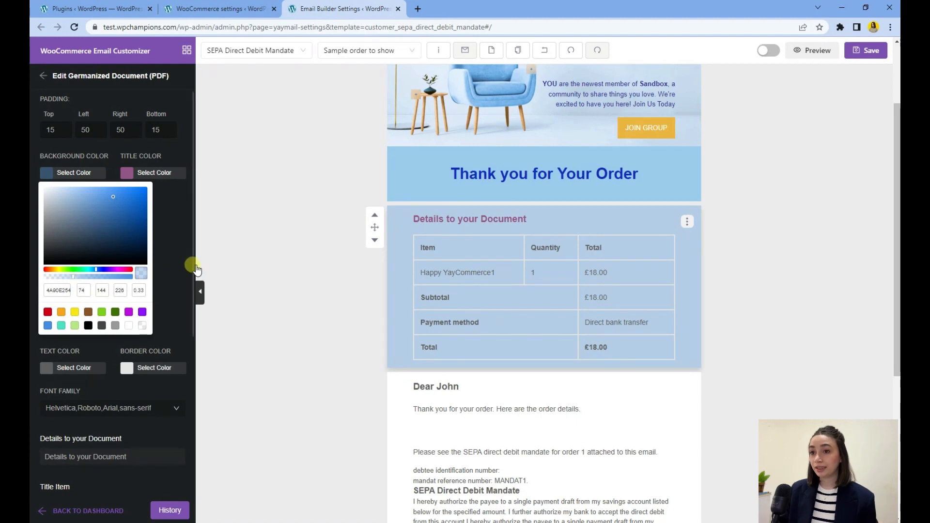
click(271, 254)
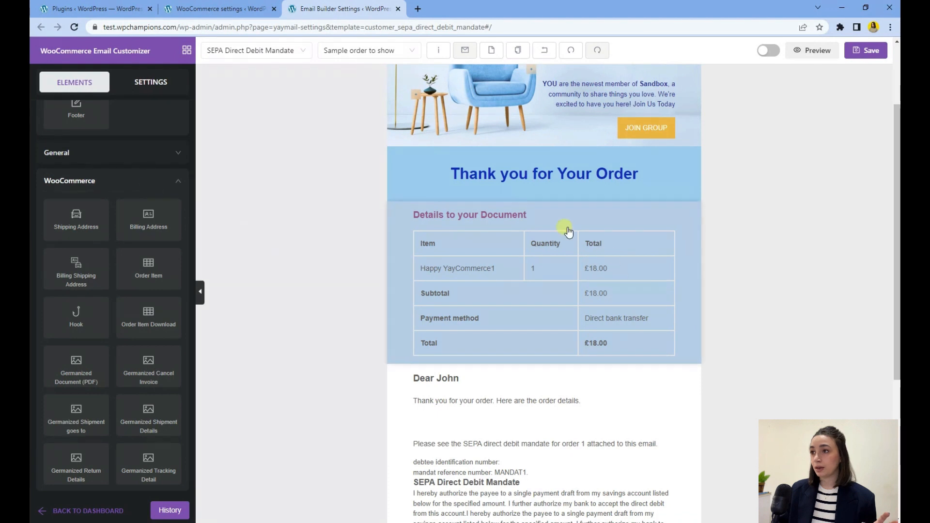
scroll(353, 299, down, 1)
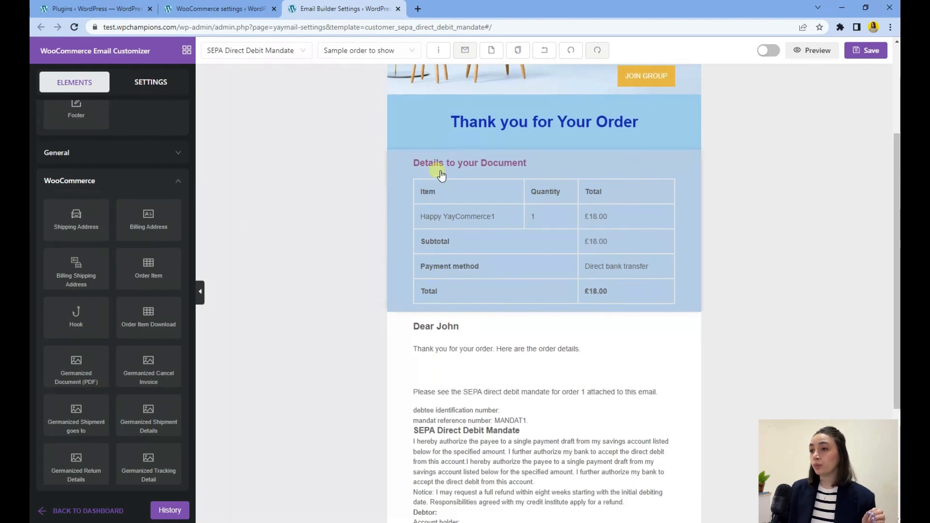
Step: Move the greeting text block above the Germanized Document block, directly below the heading
scroll(431, 167, down, 3)
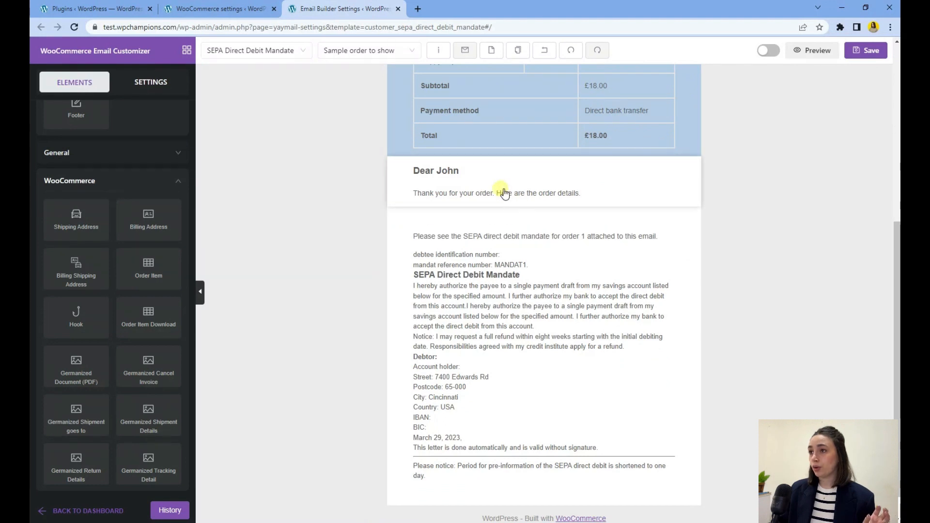
scroll(497, 254, up, 2)
drag(456, 281, 418, 250)
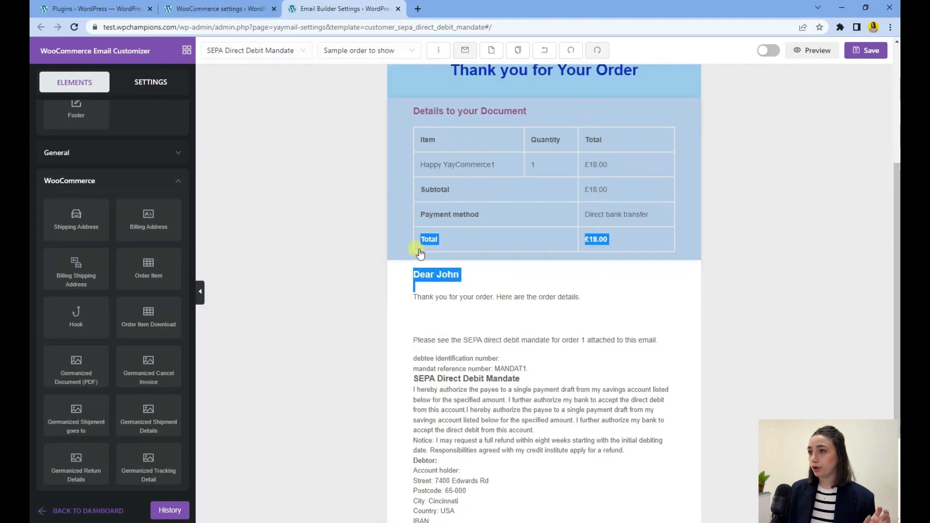
click(357, 275)
click(518, 281)
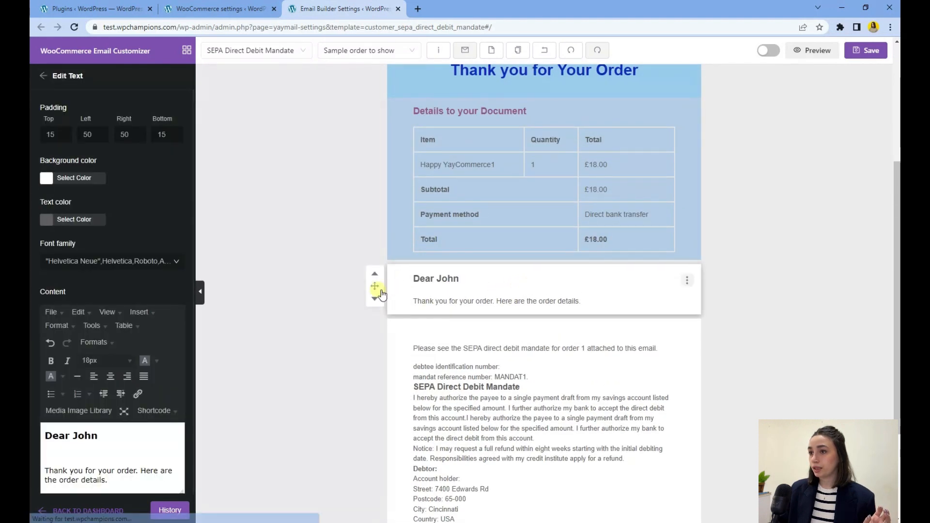
drag(377, 286, 396, 106)
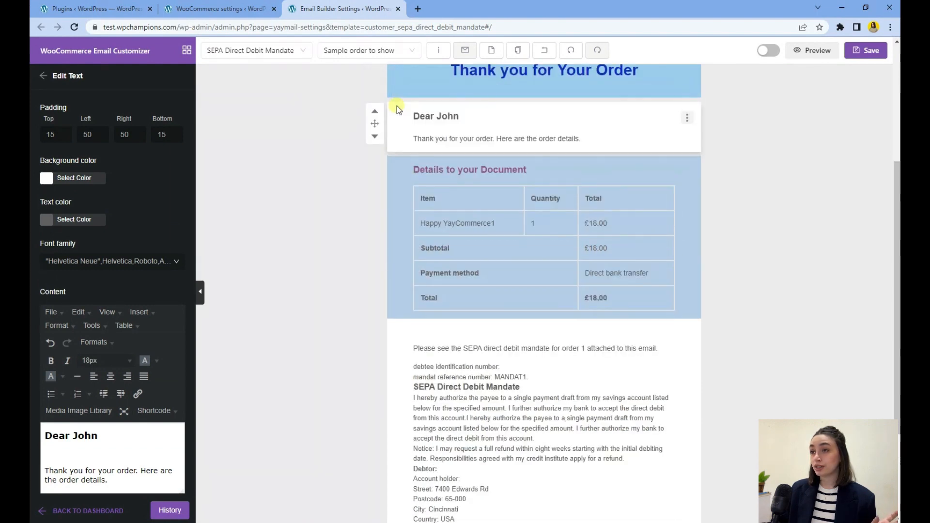
click(348, 164)
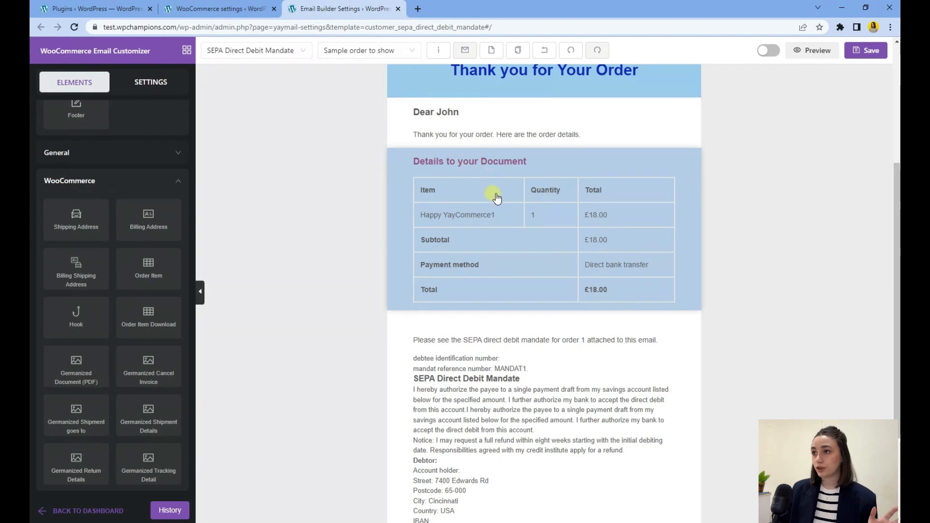
Step: Preview the whole email from top to bottom, close the preview, and save the template
scroll(498, 284, down, 3)
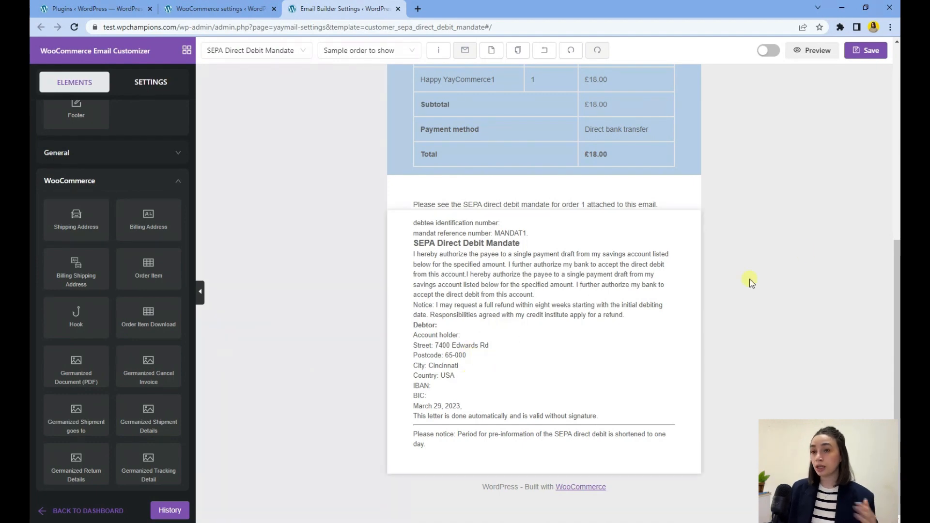
click(806, 53)
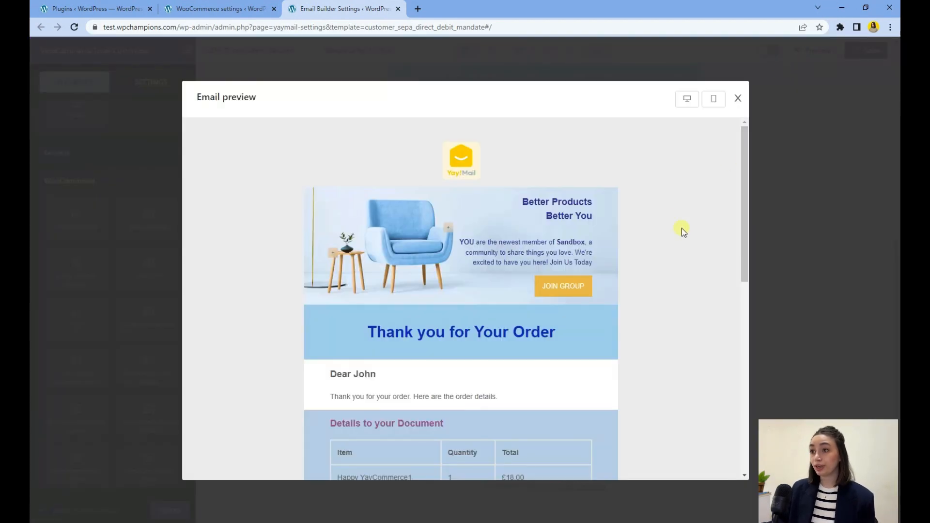
scroll(670, 224, down, 6)
scroll(673, 249, up, 6)
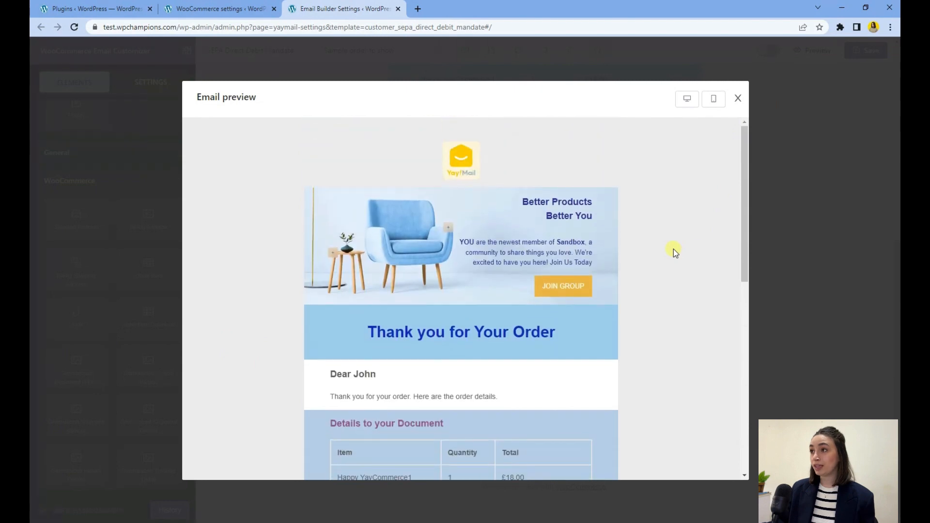
scroll(673, 249, down, 6)
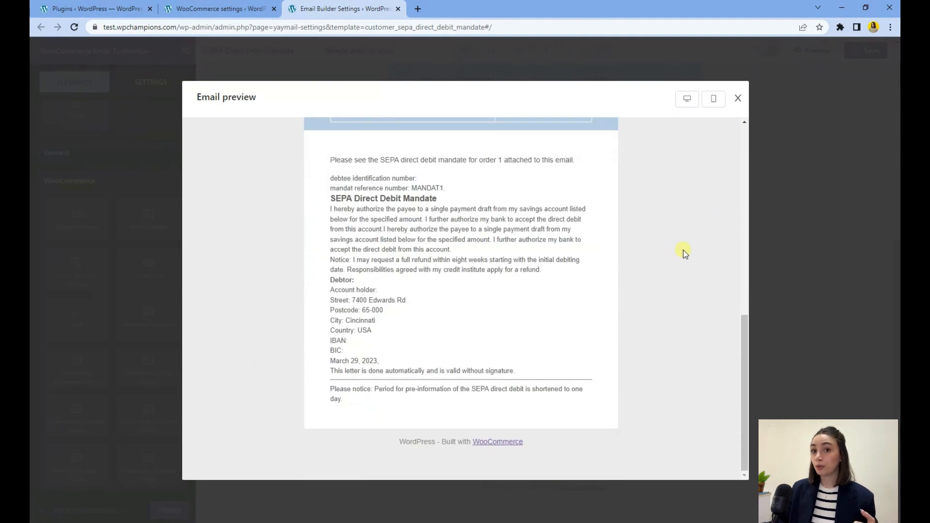
click(737, 100)
click(864, 51)
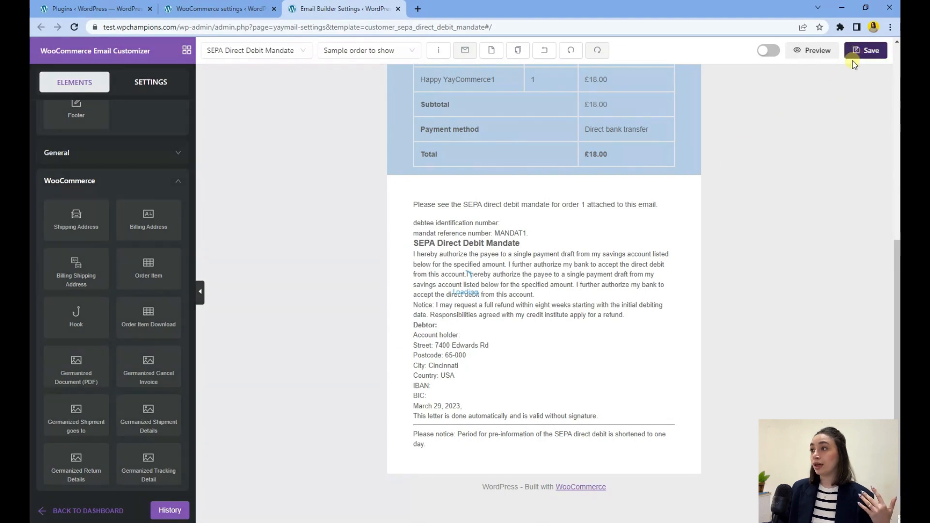